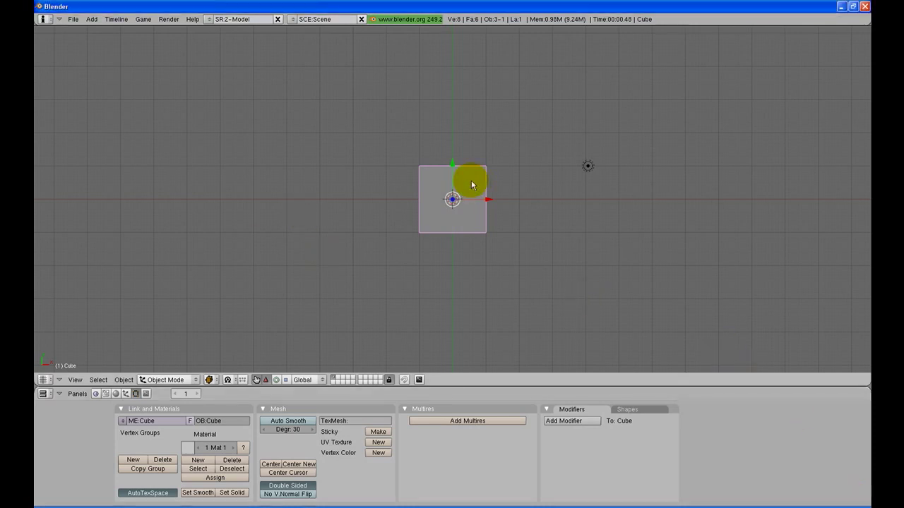
Delete the default cube and add a Meta Ball at the scene's centre
key(x)
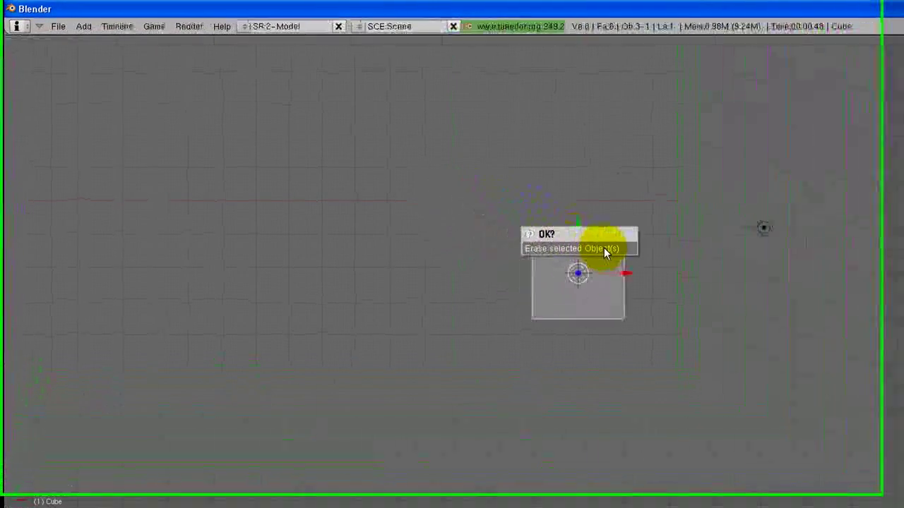
click(619, 255)
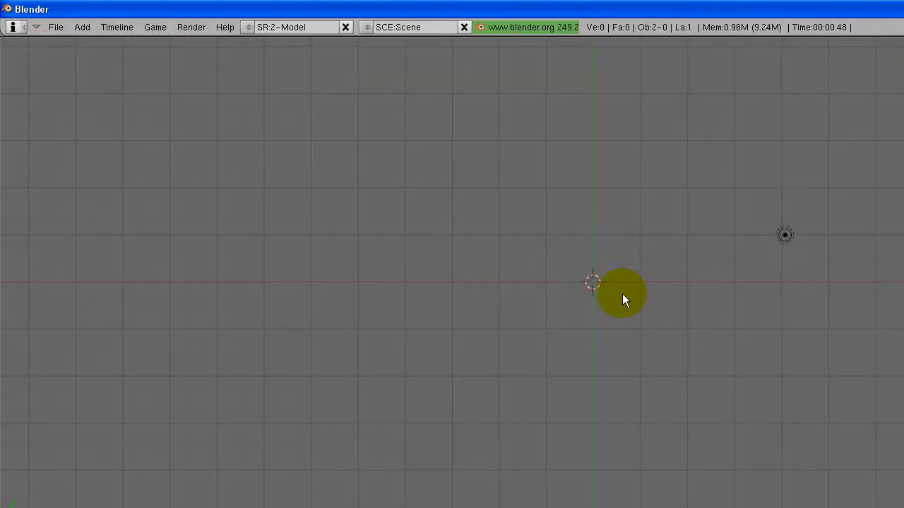
key(space)
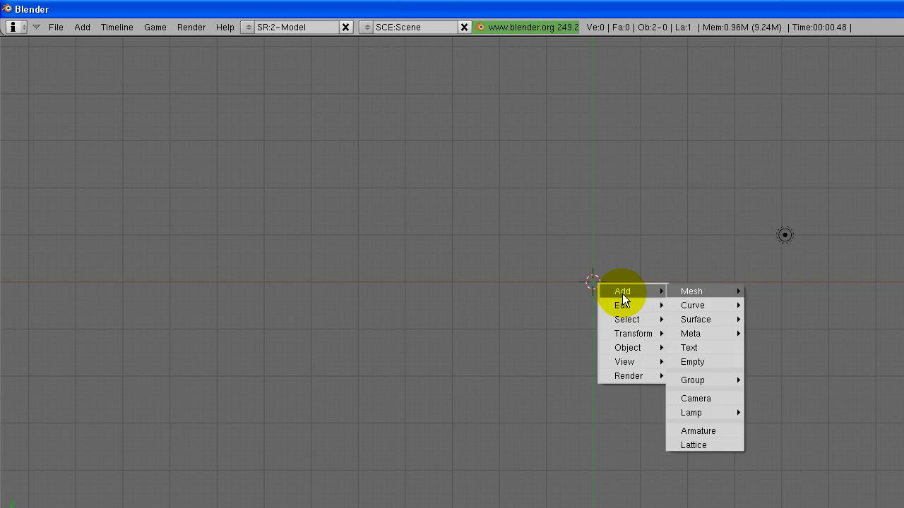
mouse_move(687, 334)
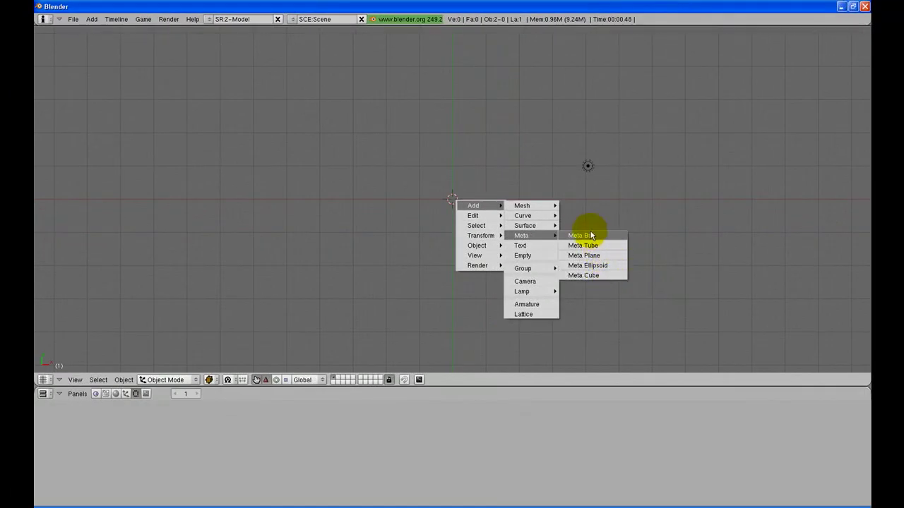
click(591, 237)
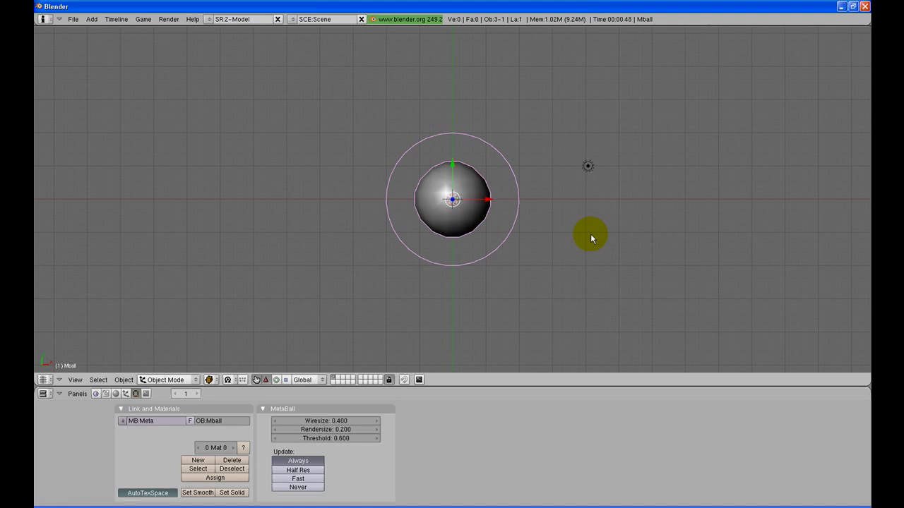
Add a second Meta Ball and move it down along the Y axis so it blends into the first
key(space)
mouse_move(647, 266)
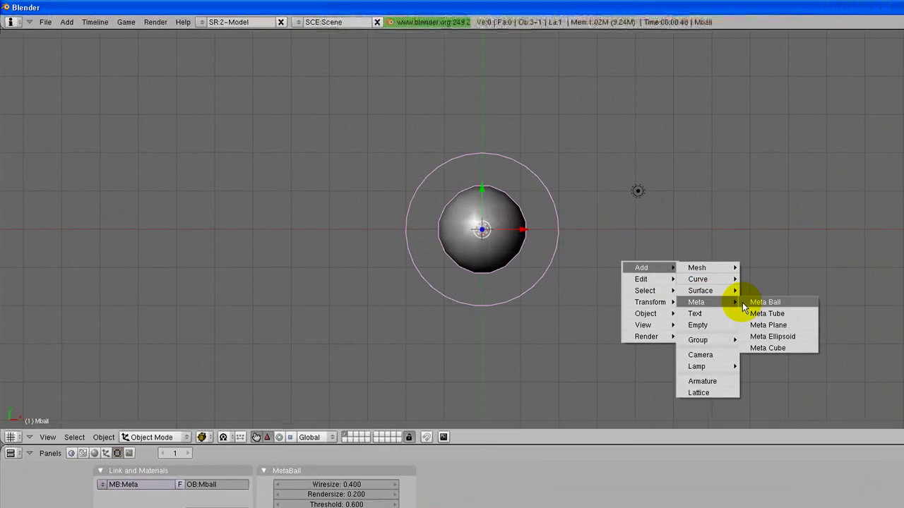
click(735, 285)
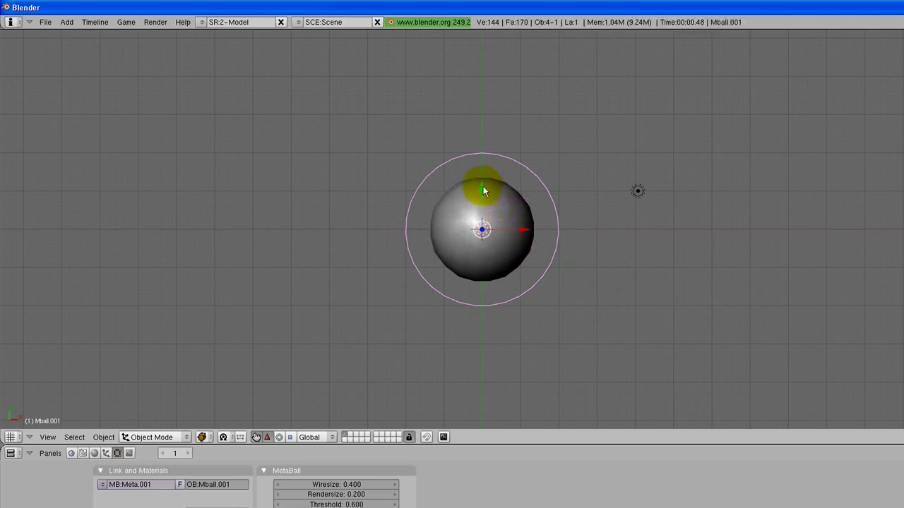
key(g)
key(y)
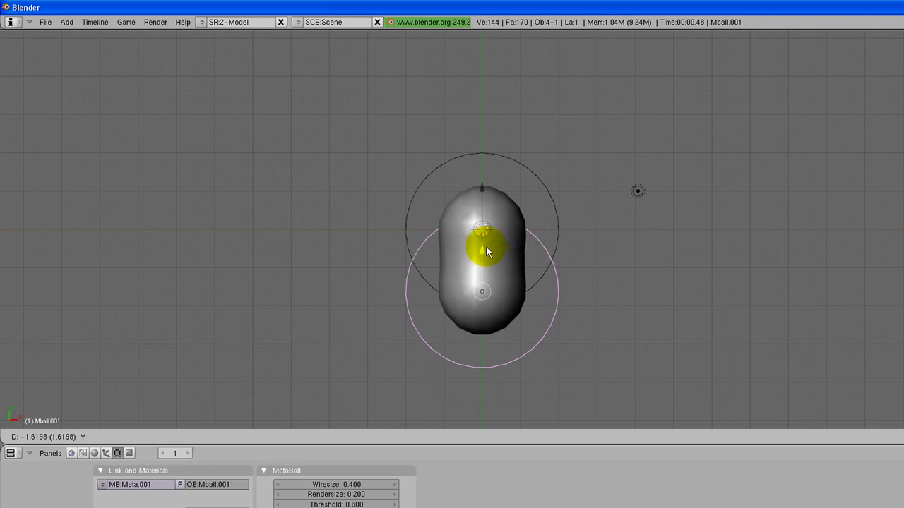
click(485, 238)
Scale the second meta ball down and shift it along Y toward the first to form a tapered chin
key(s)
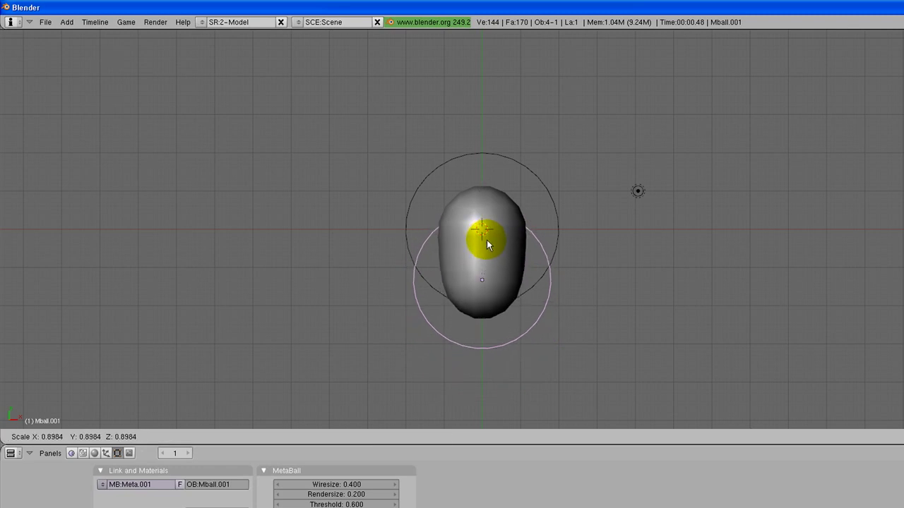
click(486, 244)
key(g)
key(y)
click(491, 240)
key(s)
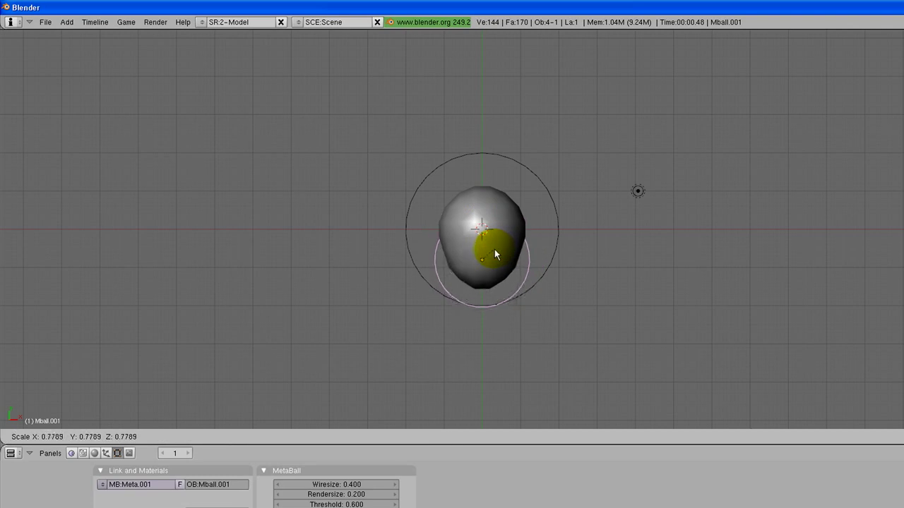
click(494, 248)
Set the metaball's Wiresize to 0.145 and its Rendersize to 0.215
middle_drag(534, 297, 519, 248)
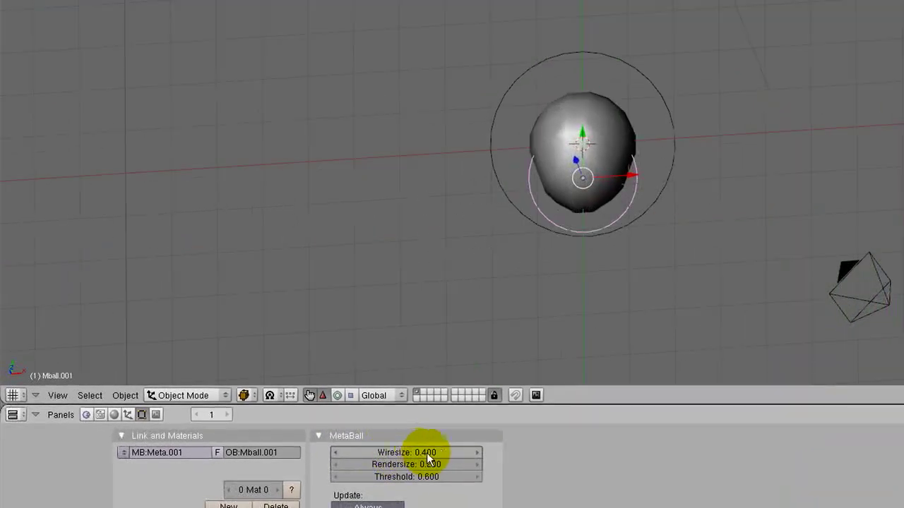
mouse_move(427, 455)
mouse_down()
mouse_move(417, 460)
mouse_move(442, 457)
mouse_move(427, 454)
mouse_up()
middle_drag(610, 200, 613, 139)
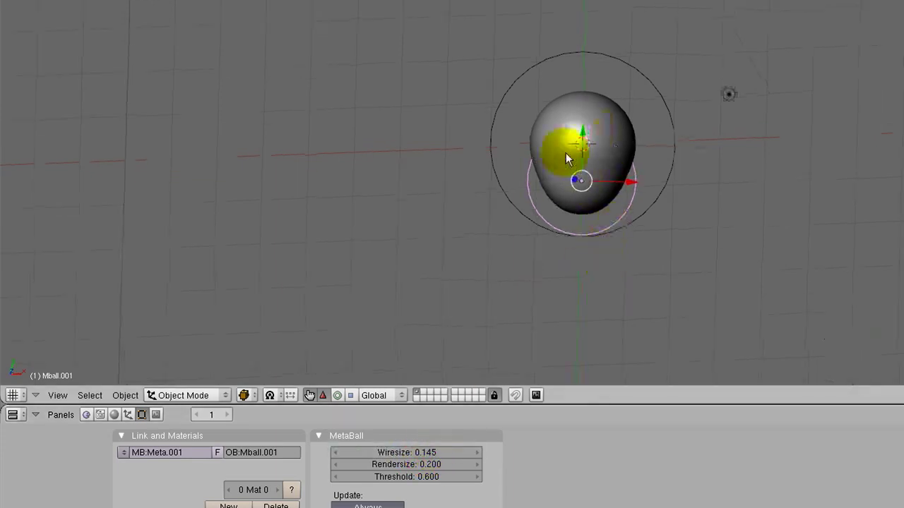
scroll(596, 160, up, 1)
scroll(595, 161, down, 1)
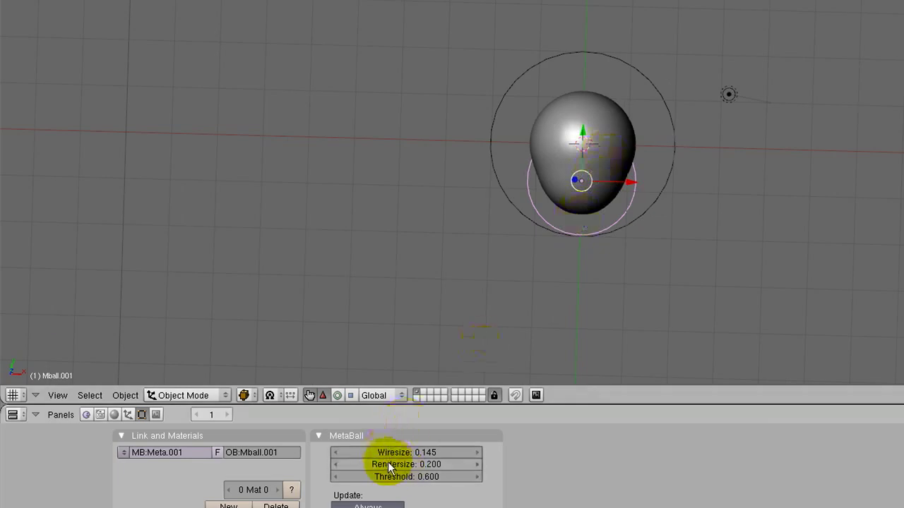
drag(426, 466, 435, 464)
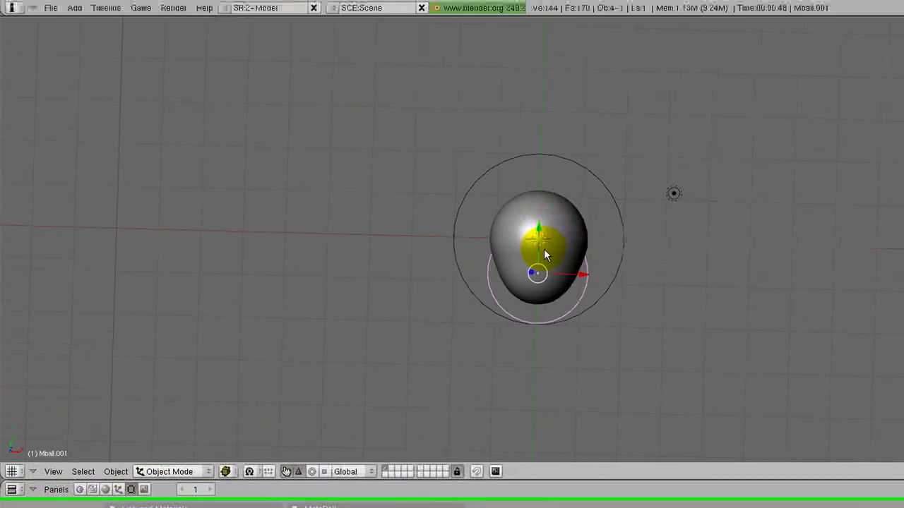
Add a scaled-down Meta Tube and move it along Z so it protrudes from the front of the head
key(space)
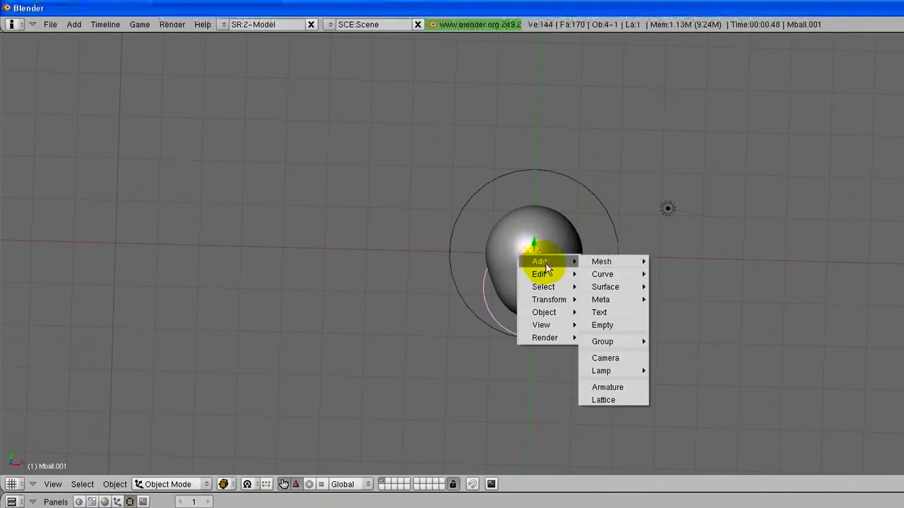
mouse_move(655, 151)
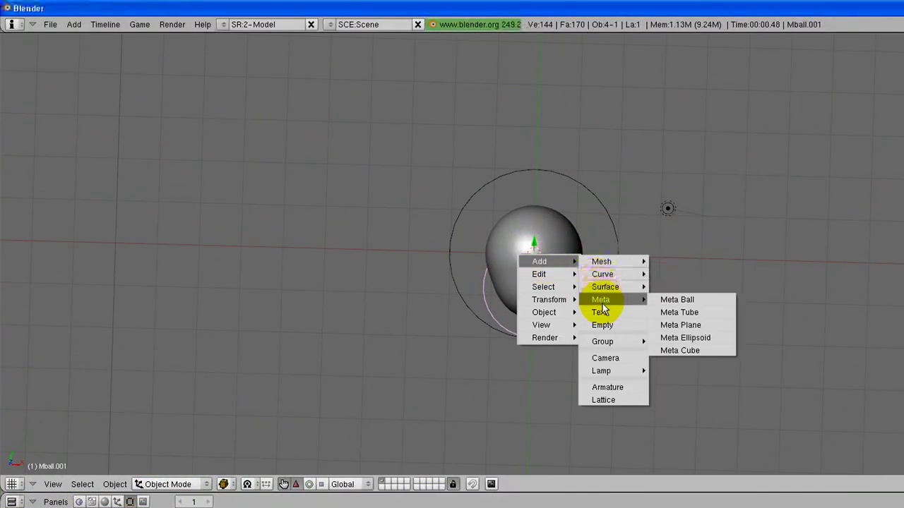
click(680, 314)
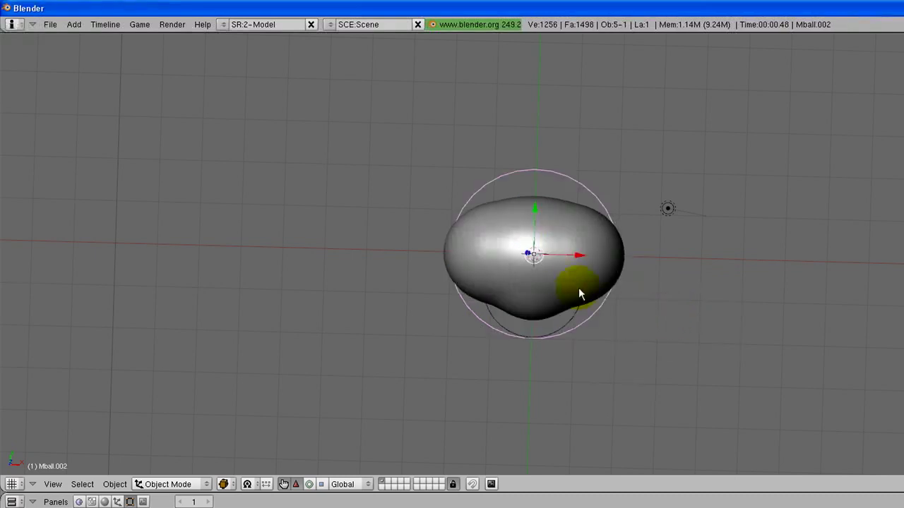
key(s)
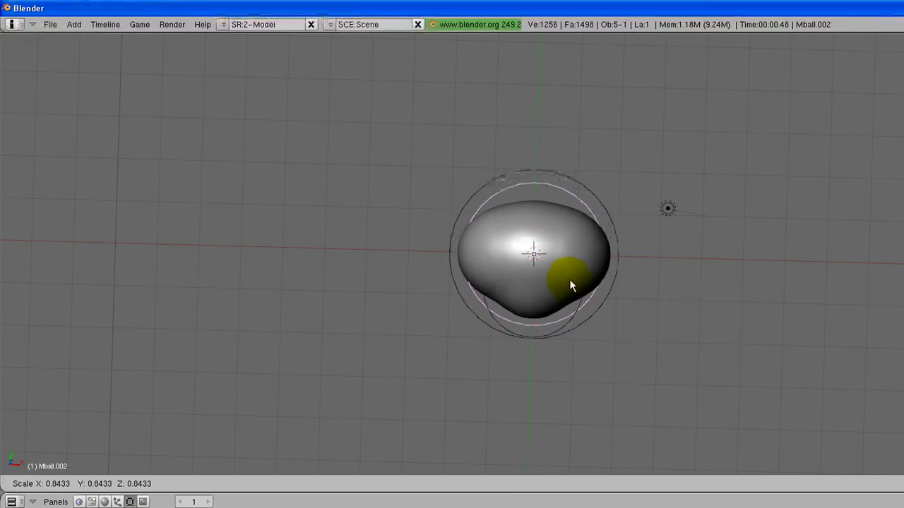
click(552, 266)
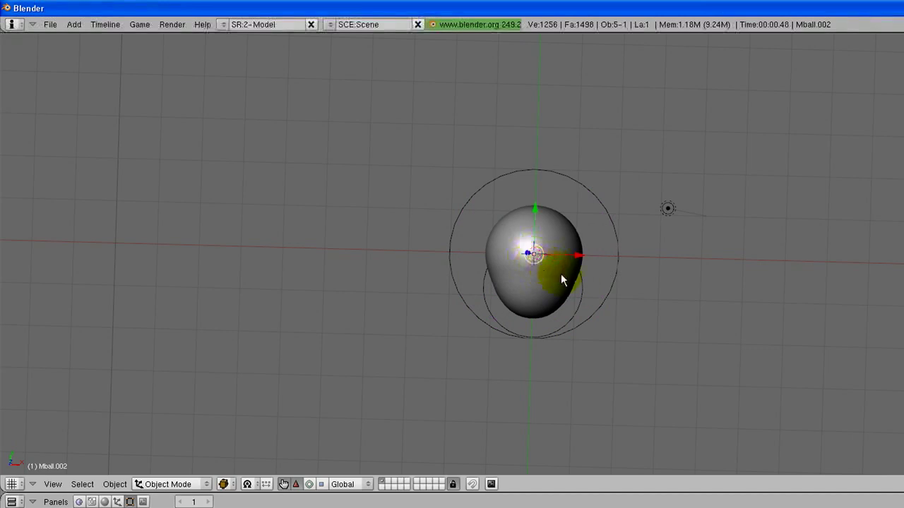
middle_drag(575, 277, 464, 225)
drag(500, 239, 508, 257)
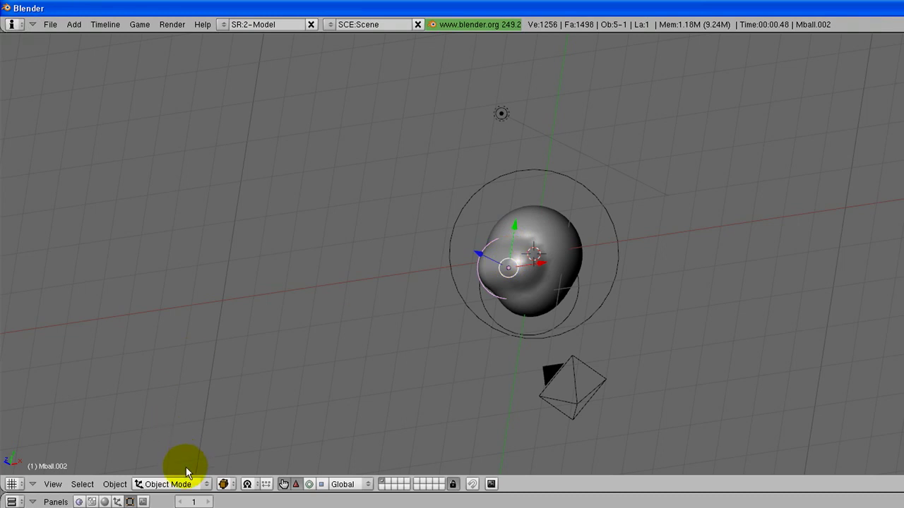
Switch the meta tube to Edit Mode and try to stretch it along the X axis
click(169, 485)
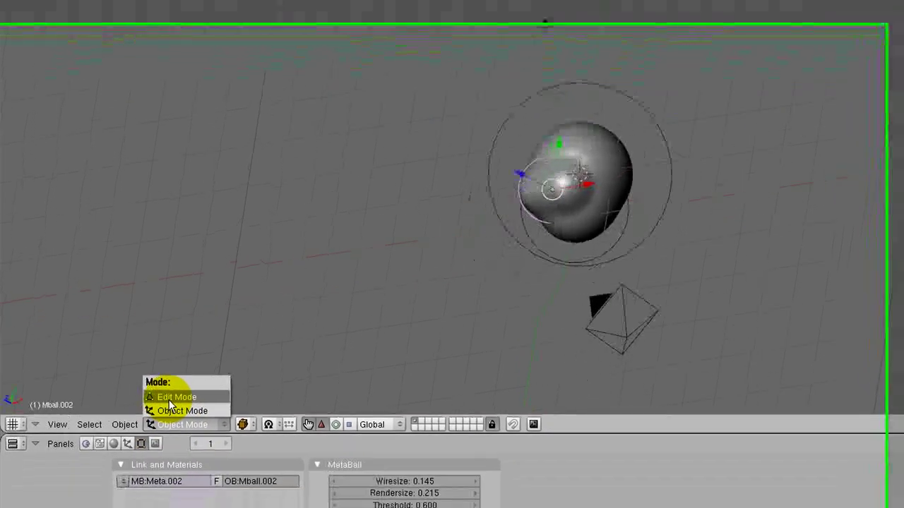
click(170, 406)
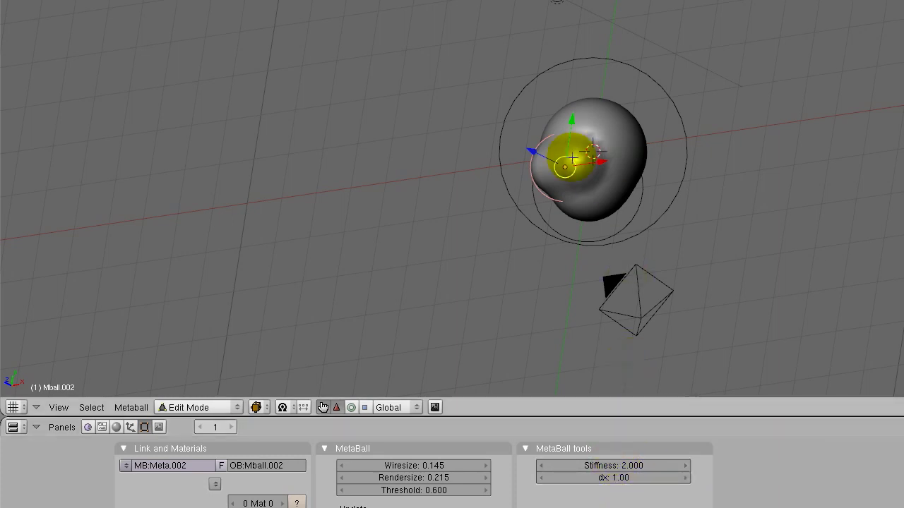
key(s)
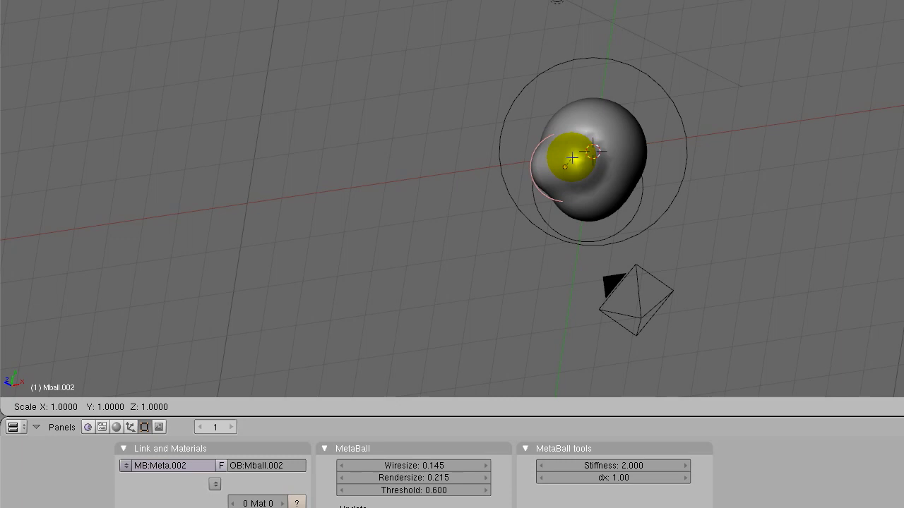
key(x)
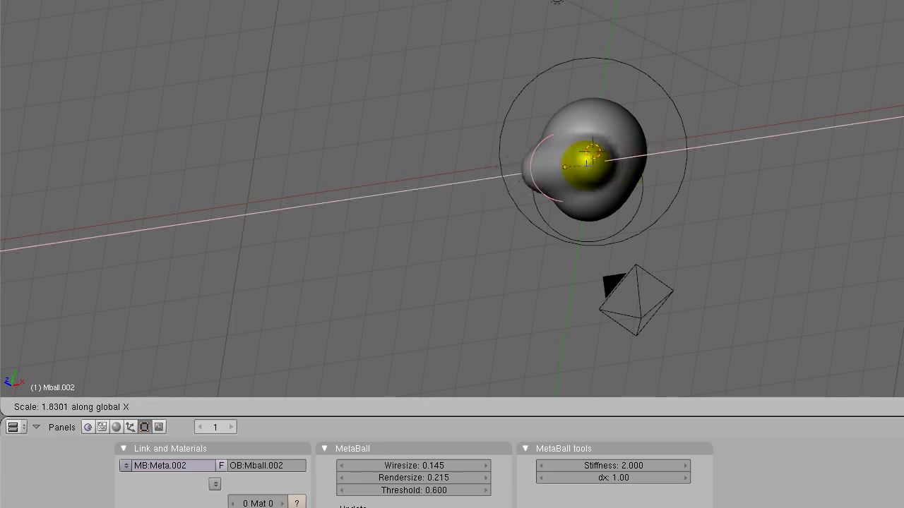
key(Return)
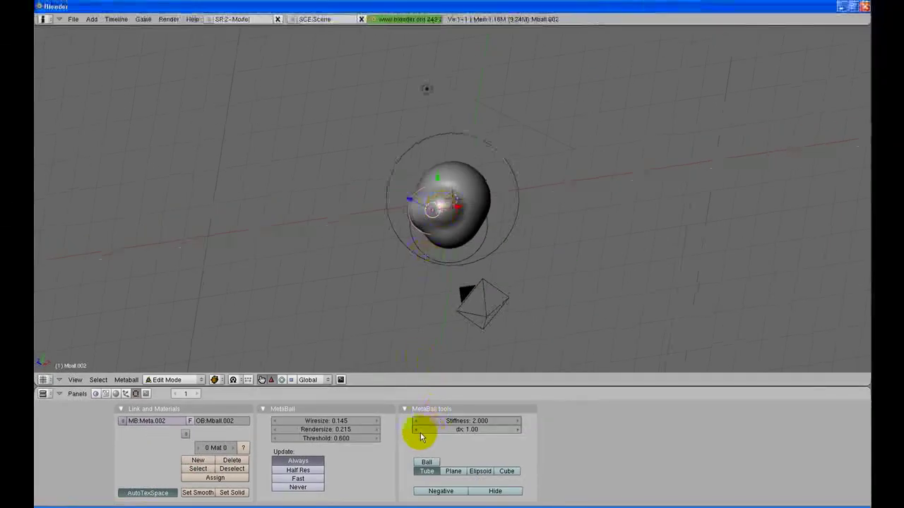
Make the meta tube Negative with a dx of 1.16 to carve a hollow into the face
click(440, 490)
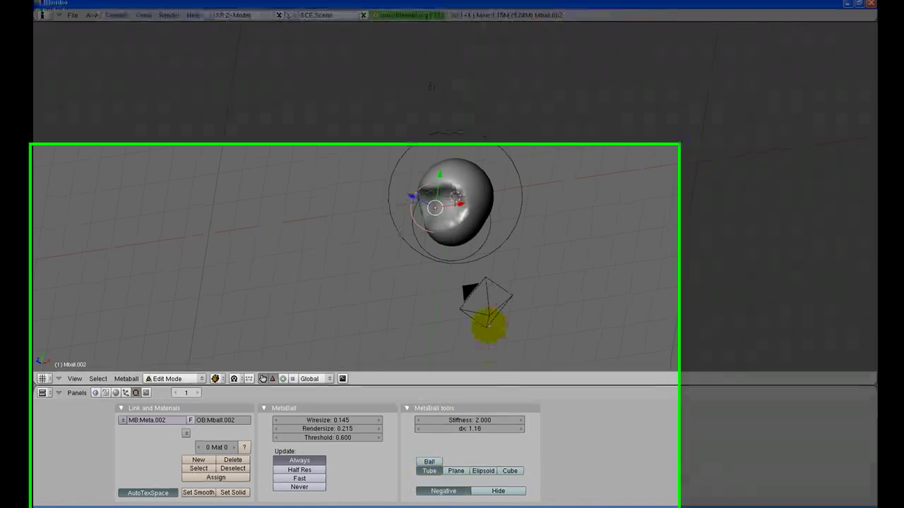
key(g)
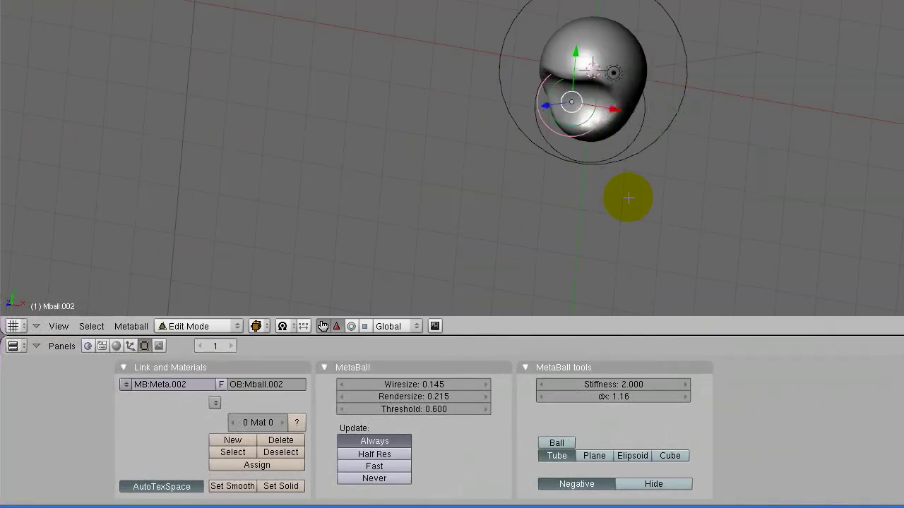
middle_drag(811, 186, 633, 152)
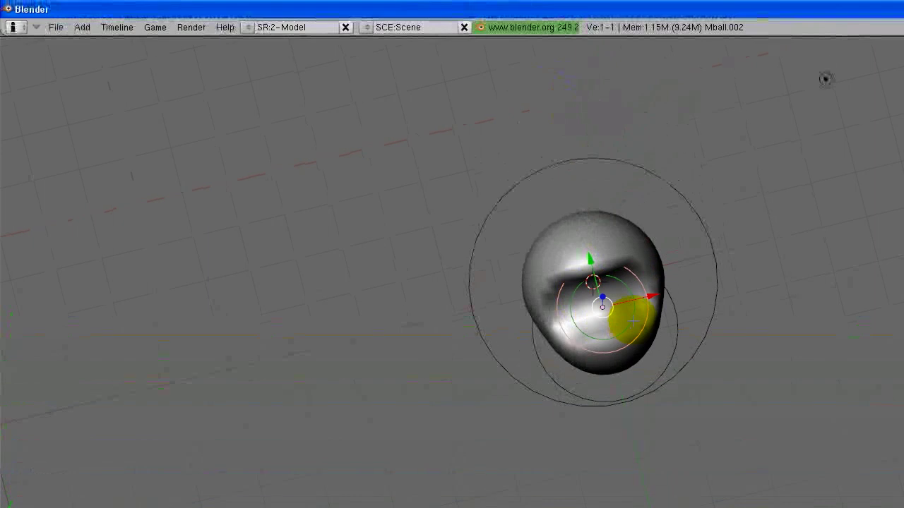
middle_drag(629, 317, 442, 358)
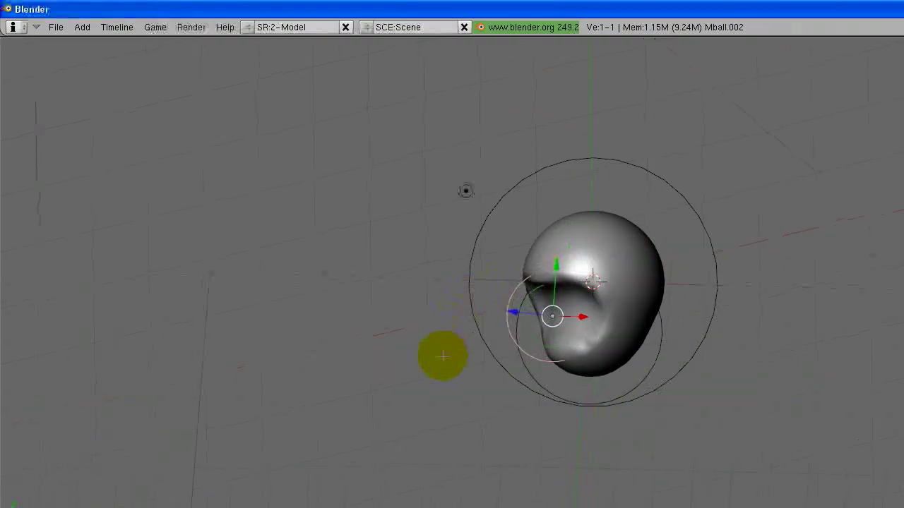
Scale the negative tube down so it carves a smaller mouth into the lower face
key(g)
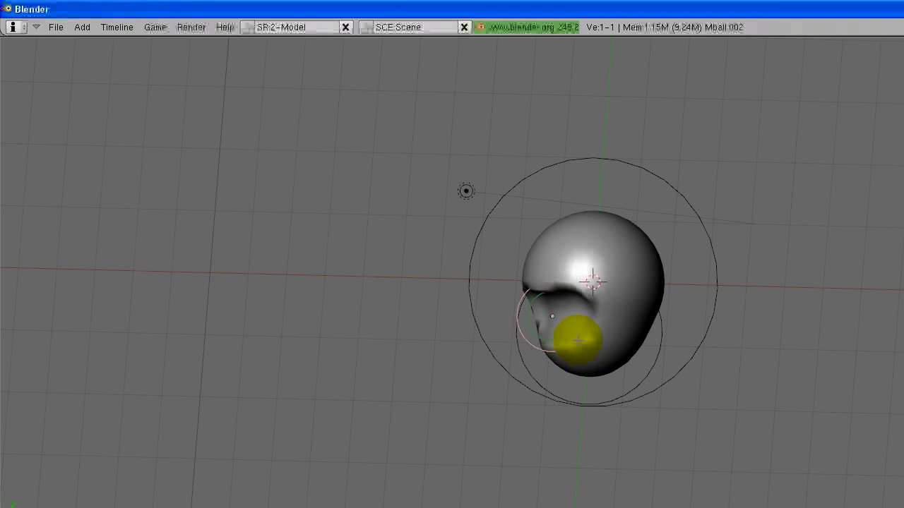
click(585, 340)
middle_drag(585, 340, 599, 410)
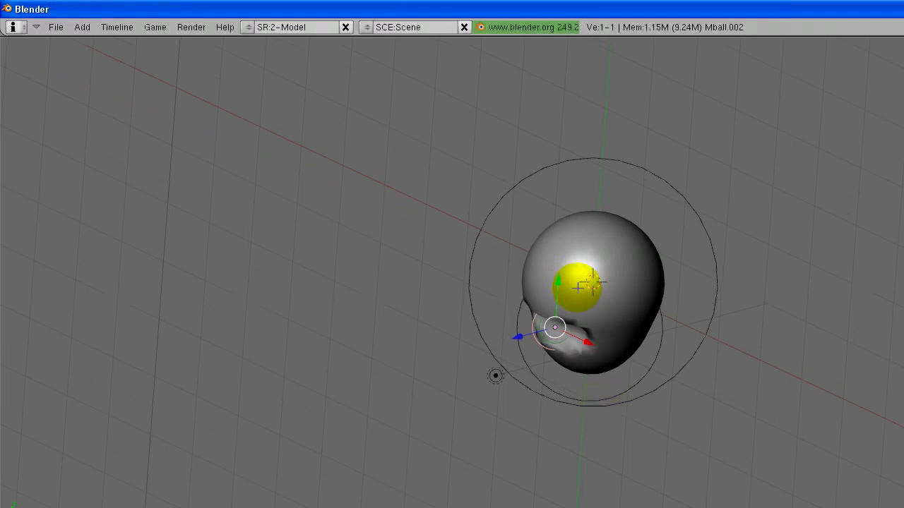
Add a Meta Ball element, bring it to the front of the head and place it at the upper left of the face as an eye
key(space)
click(644, 286)
key(g)
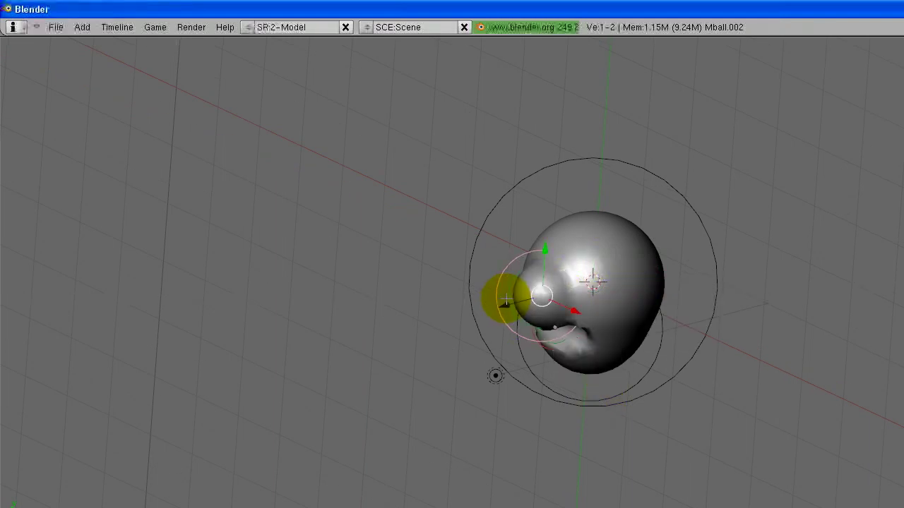
key(KP_7)
key(g)
drag(644, 283, 600, 282)
drag(550, 249, 551, 226)
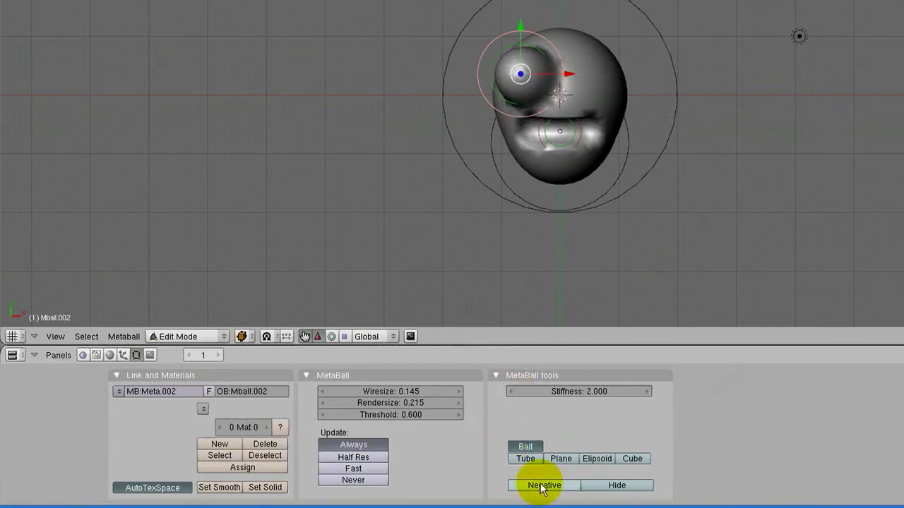
Make the eye ball Negative and shift it slightly inward along X so it carves the left eye socket
click(543, 485)
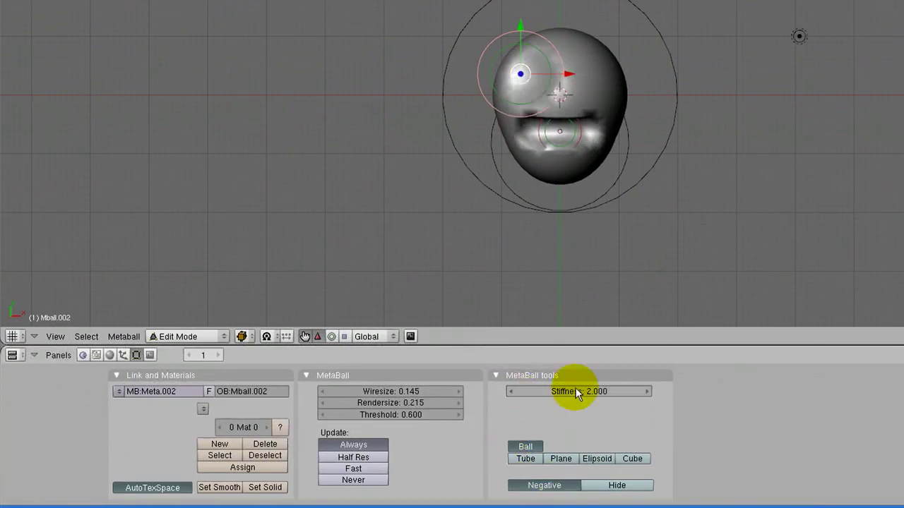
middle_drag(659, 185, 486, 45)
drag(484, 46, 491, 51)
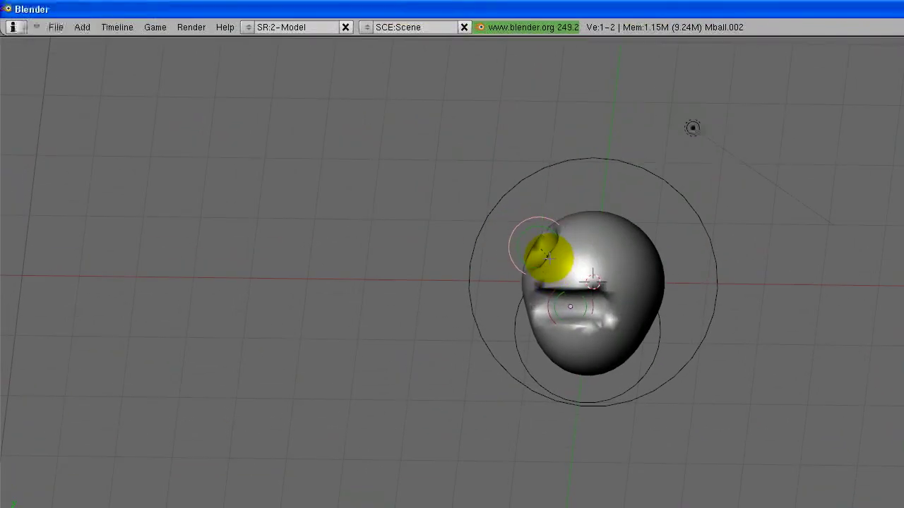
click(548, 258)
key(KP_7)
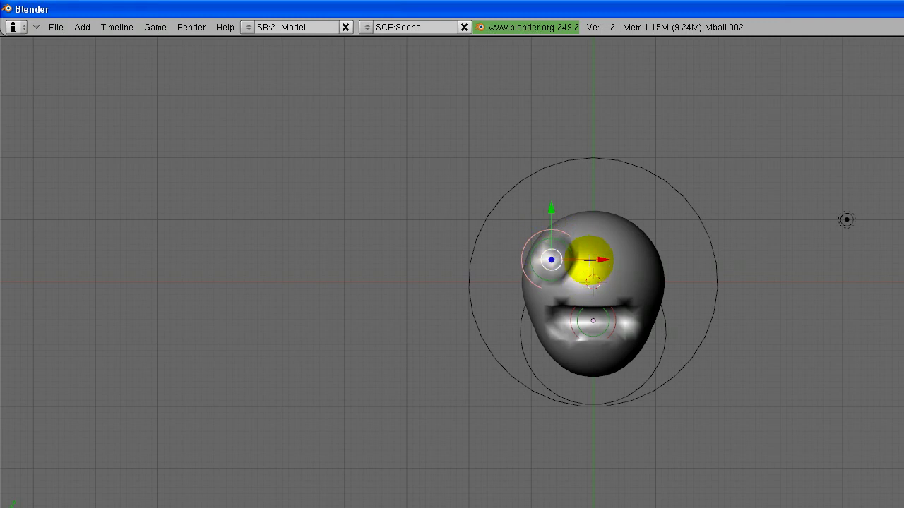
drag(591, 260, 599, 260)
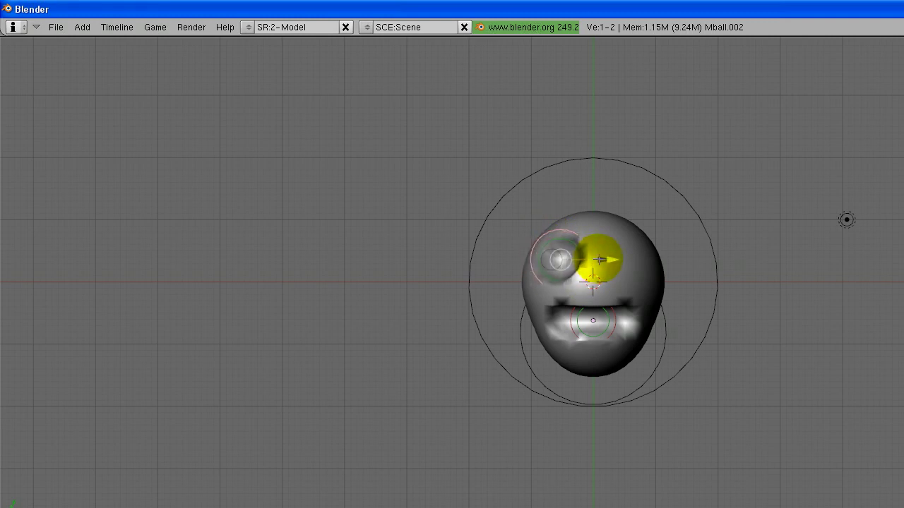
middle_drag(579, 262, 533, 321)
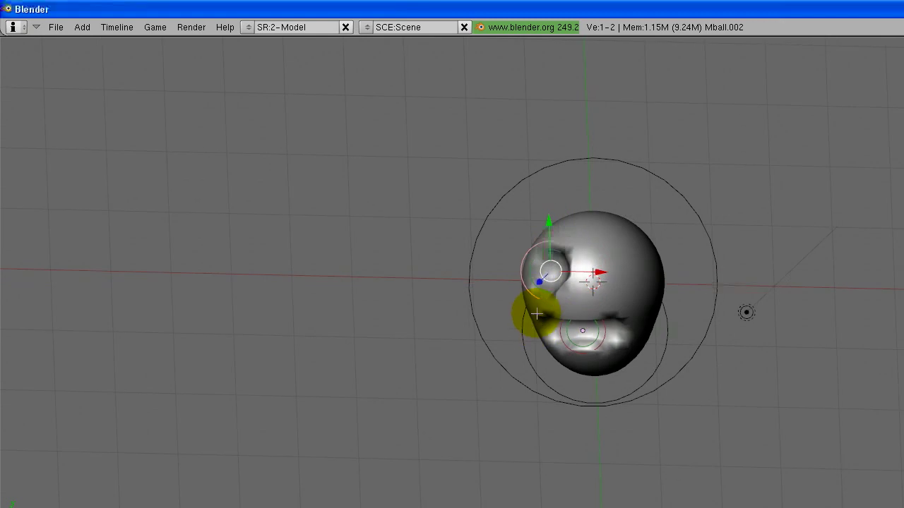
middle_drag(545, 273, 581, 303)
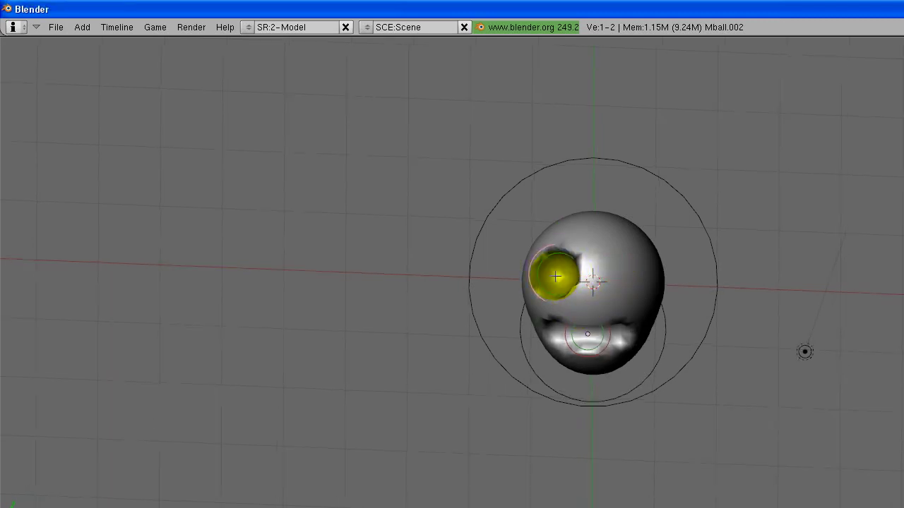
Duplicate the negative eye ball and place the copy across the face to carve the second eye socket
key(g)
key(x)
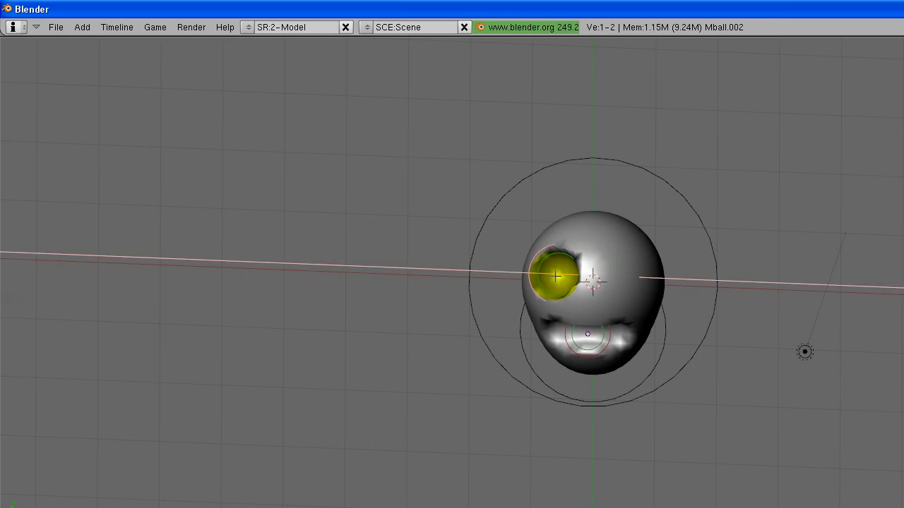
key(Return)
key(shift+d)
middle_drag(626, 298, 571, 330)
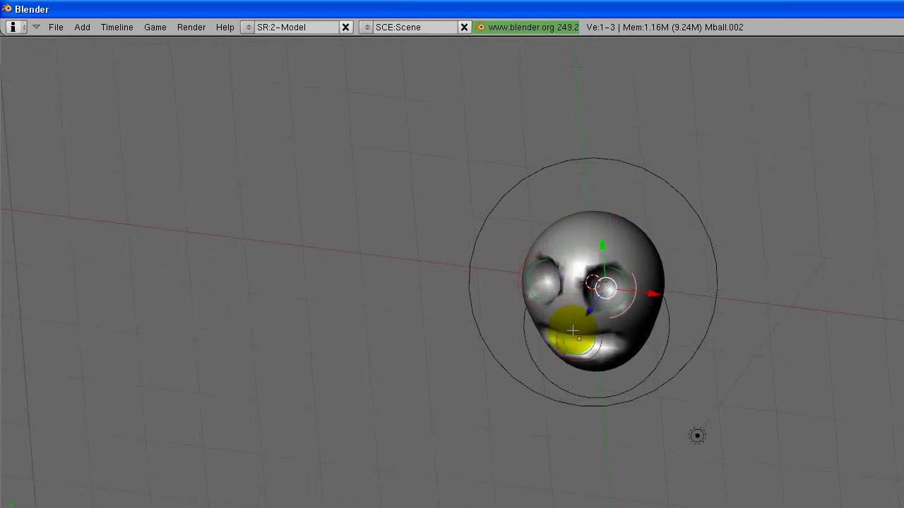
right_click(619, 280)
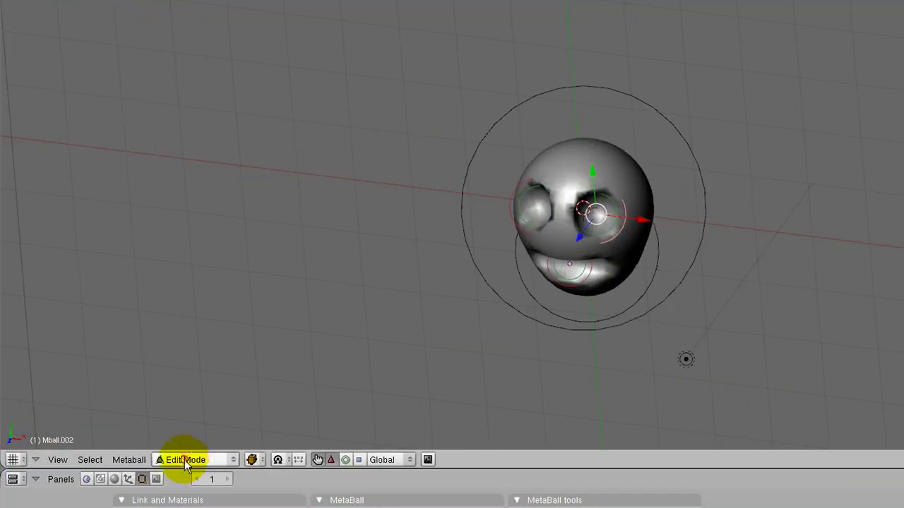
Return to Object Mode, select the main head metaball and convert it to a mesh, deleting the original
click(186, 460)
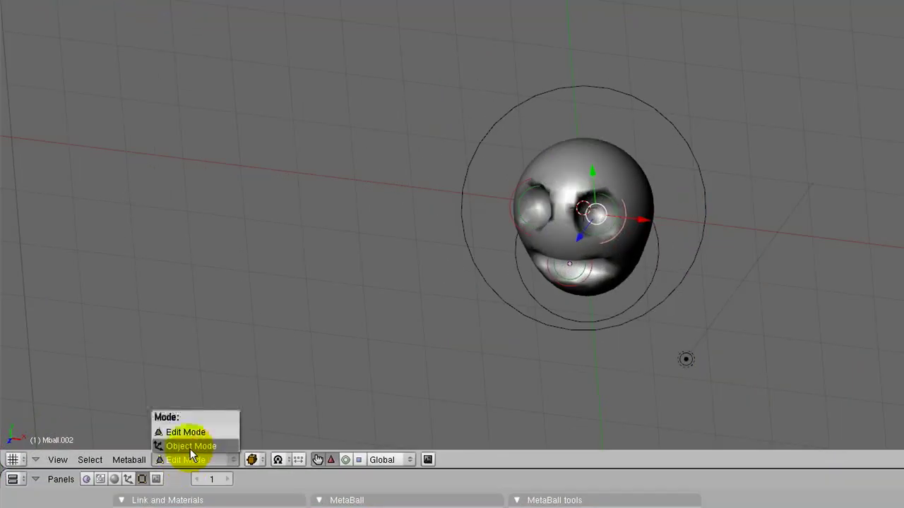
click(189, 446)
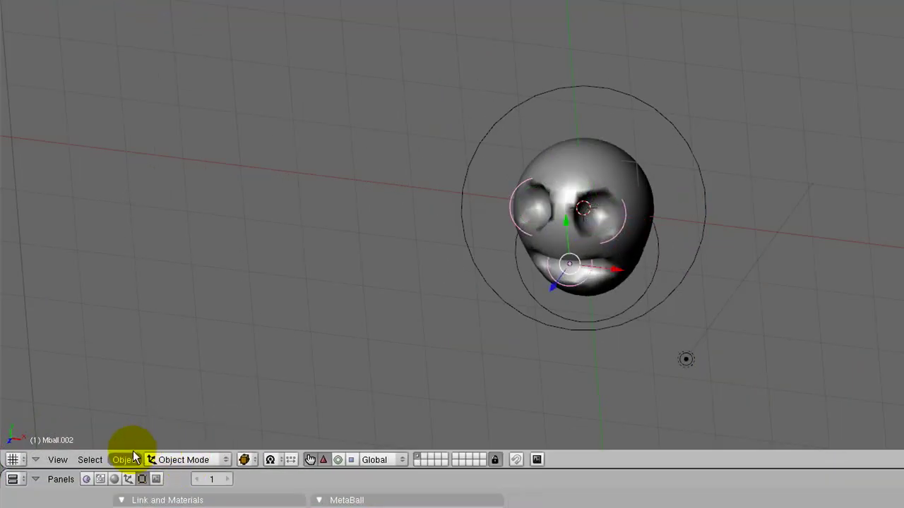
right_click(581, 175)
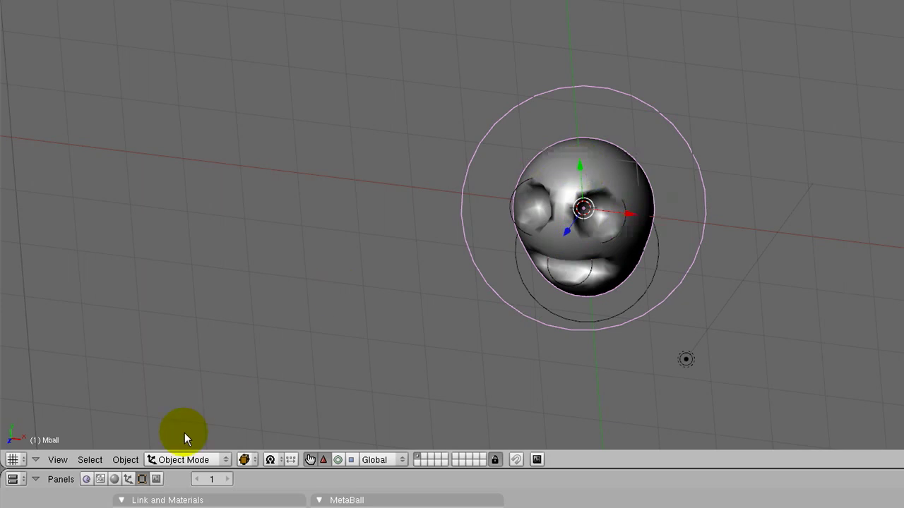
click(131, 460)
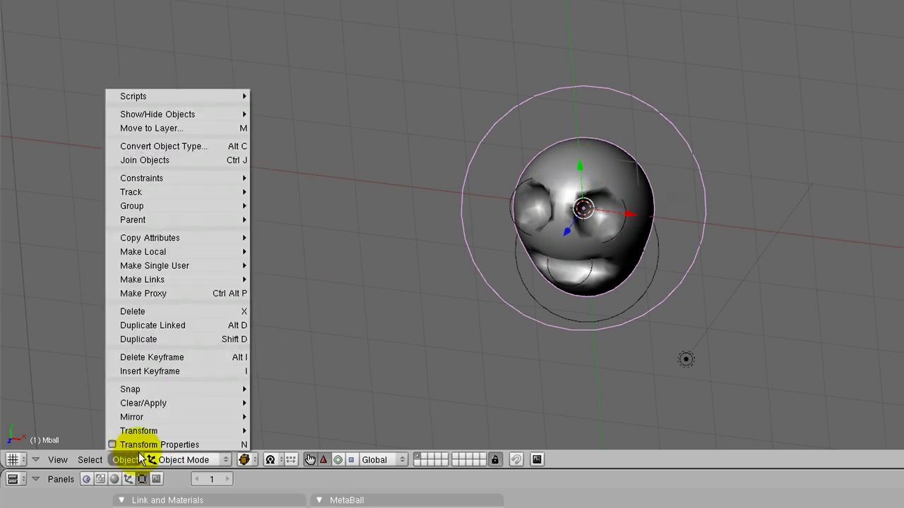
click(177, 148)
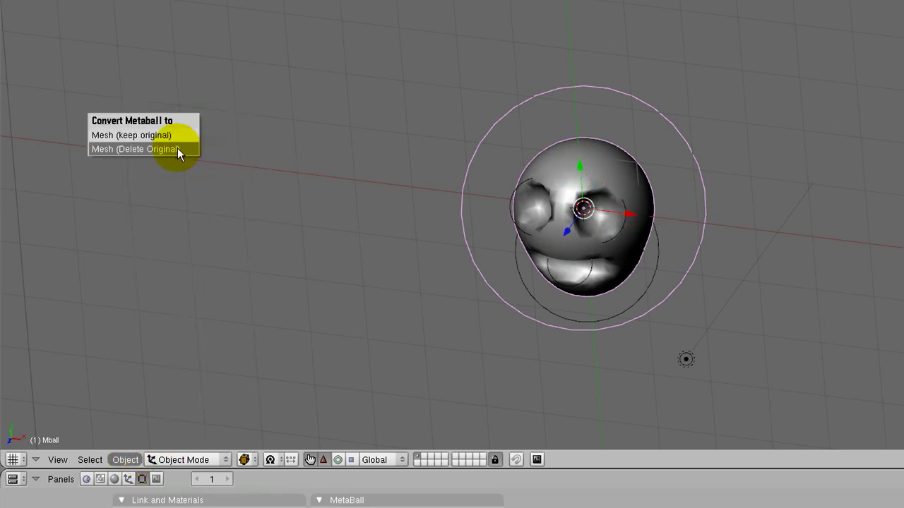
click(128, 148)
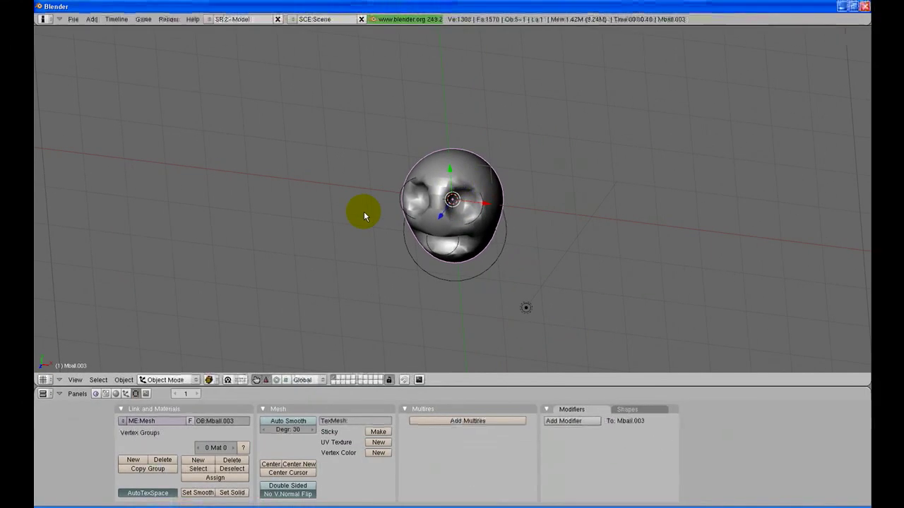
Switch the head mesh to Sculpt Mode, show the Sculpt Properties and choose the Grab brush with X symmetry
click(158, 381)
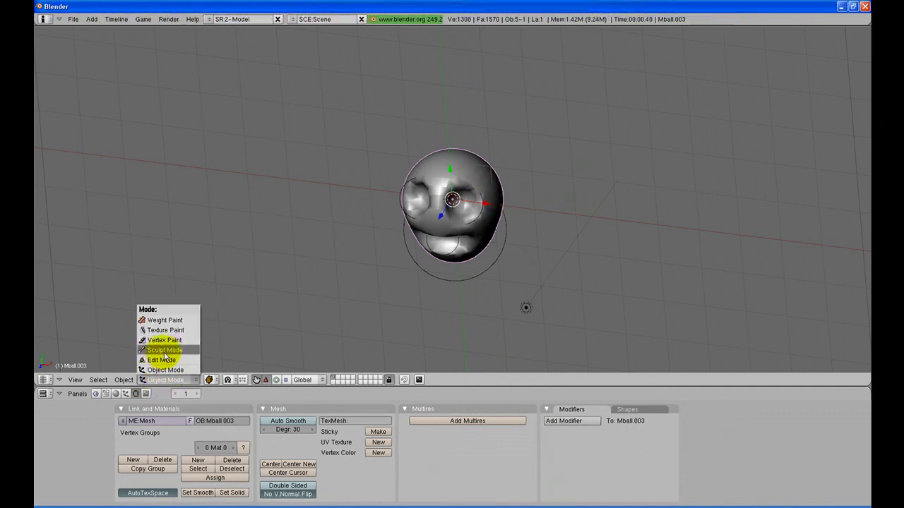
click(164, 351)
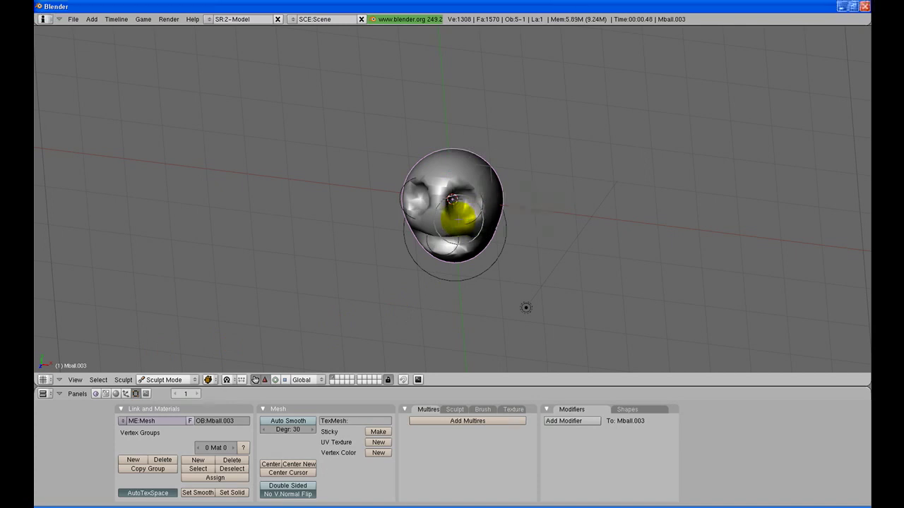
key(n)
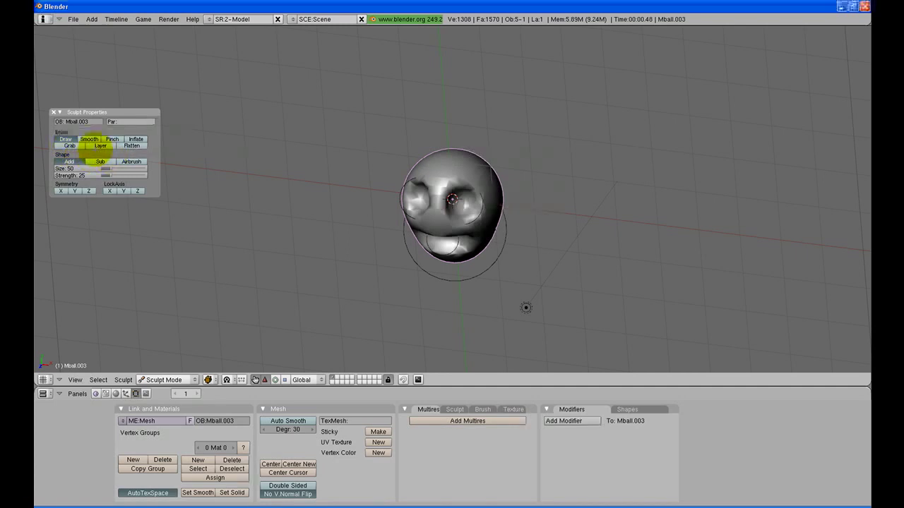
click(70, 145)
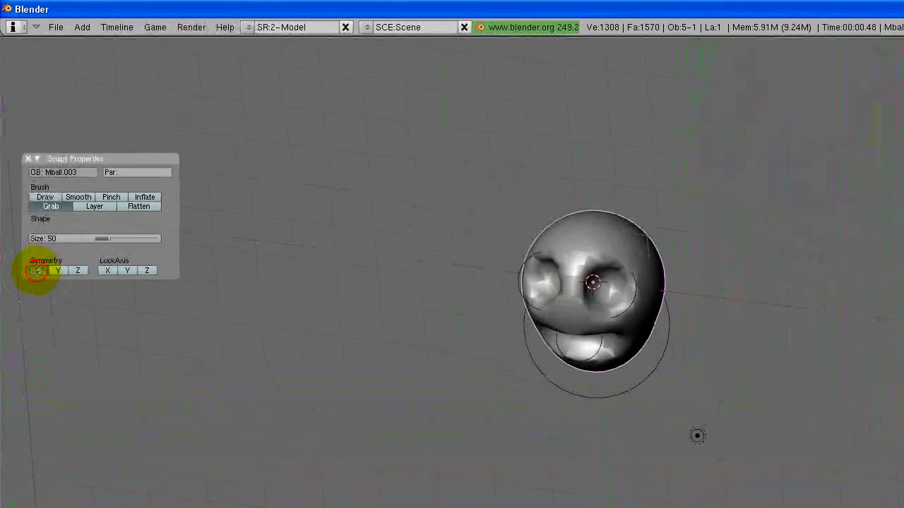
click(60, 191)
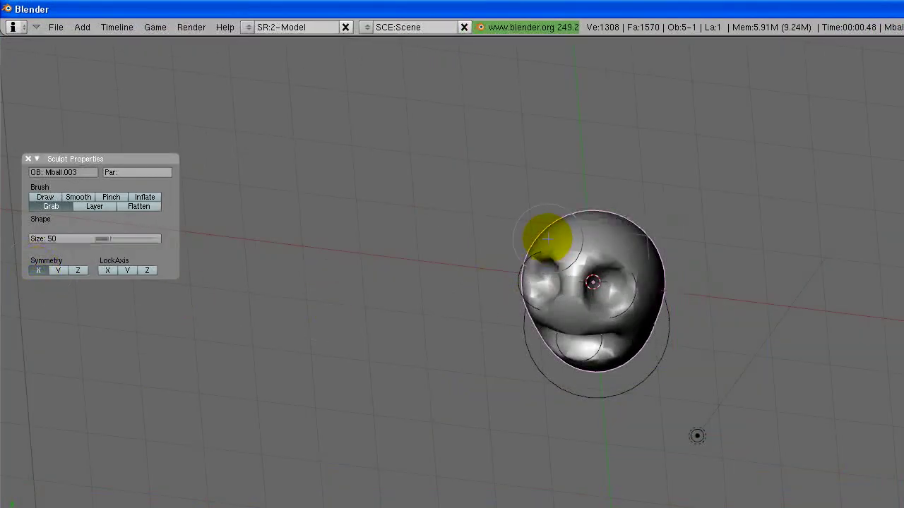
Set the Grab brush size to 28 and pull a symmetrical pair of horns out of the forehead above the eyes
drag(547, 239, 610, 249)
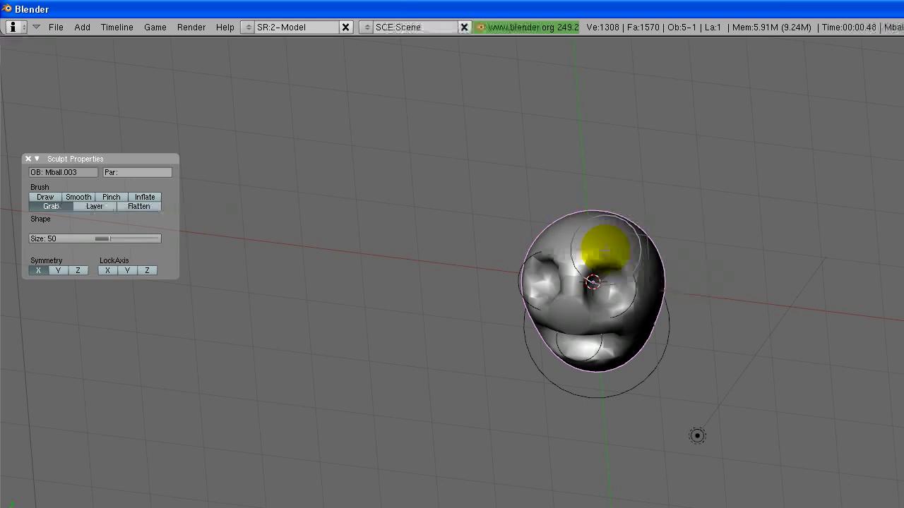
key(KP_1)
middle_drag(595, 226, 595, 372)
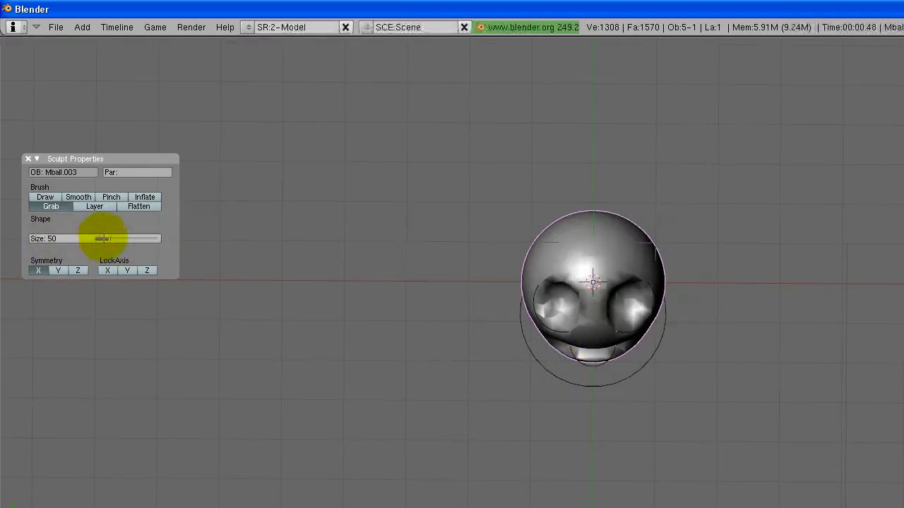
drag(108, 237, 103, 238)
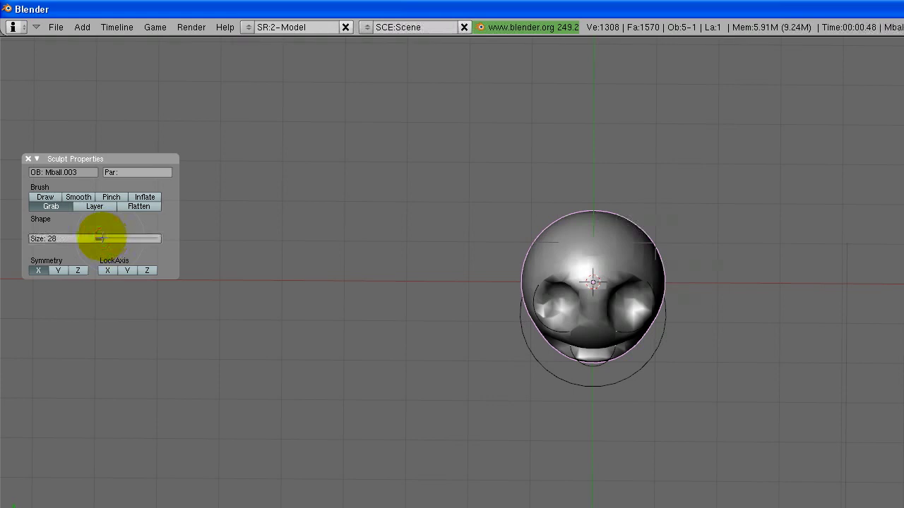
drag(565, 259, 531, 216)
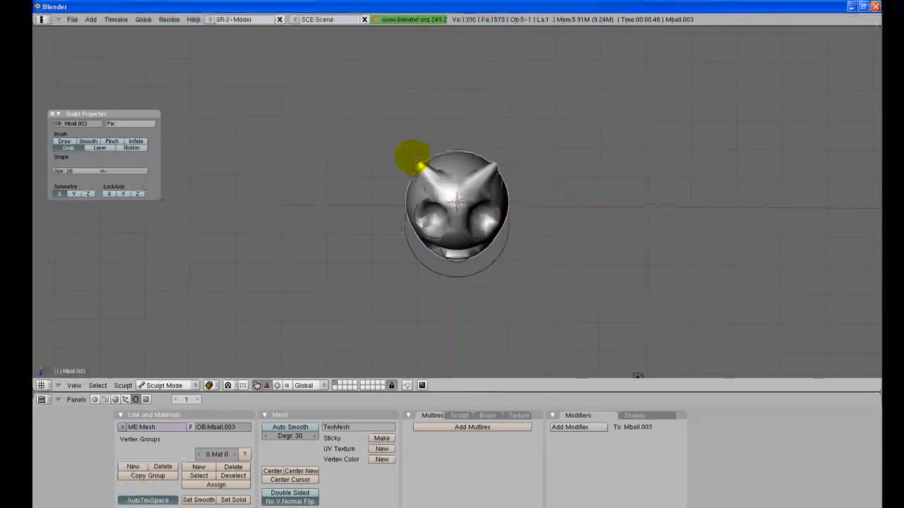
middle_drag(456, 199, 451, 174)
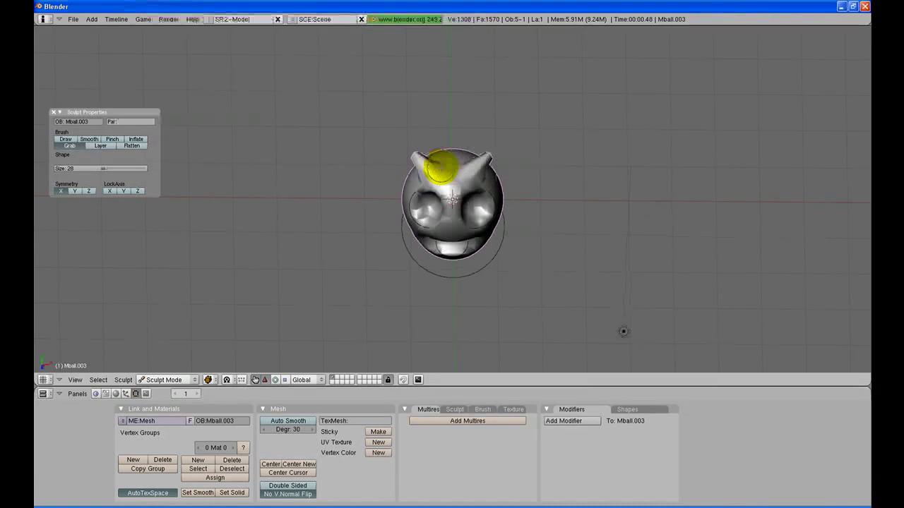
Add a Subsurf modifier to the head, raise its subdivision level and apply it to smooth the mesh
click(564, 422)
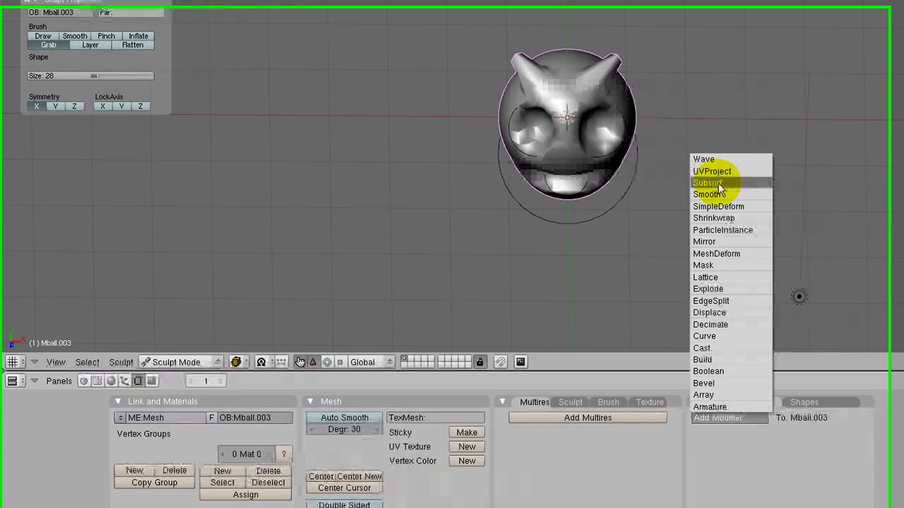
click(565, 249)
click(802, 464)
click(805, 463)
click(858, 452)
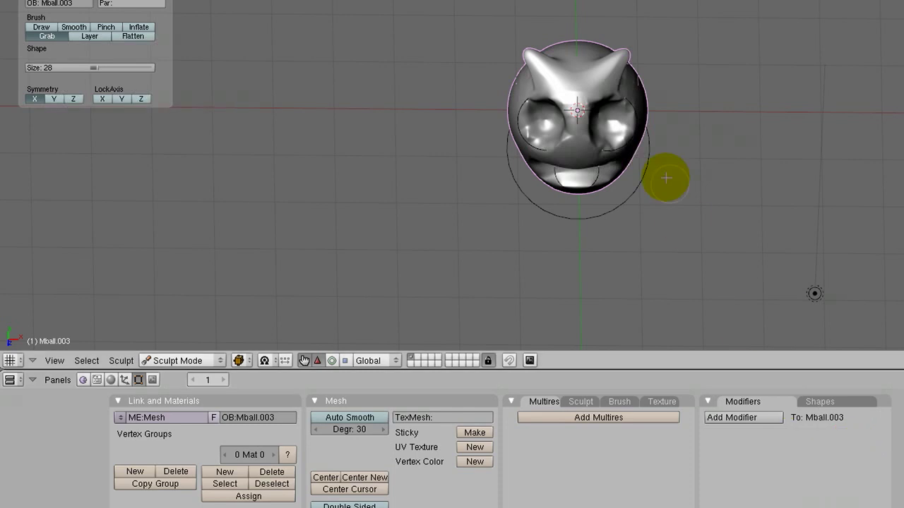
Use the Inflate brush in Add mode at size 50 and strength 25 to swell a rounded nose above the mouth
mouse_move(605, 111)
middle_down()
mouse_move(595, 50)
mouse_move(560, 45)
mouse_move(540, 131)
mouse_move(548, 151)
middle_up()
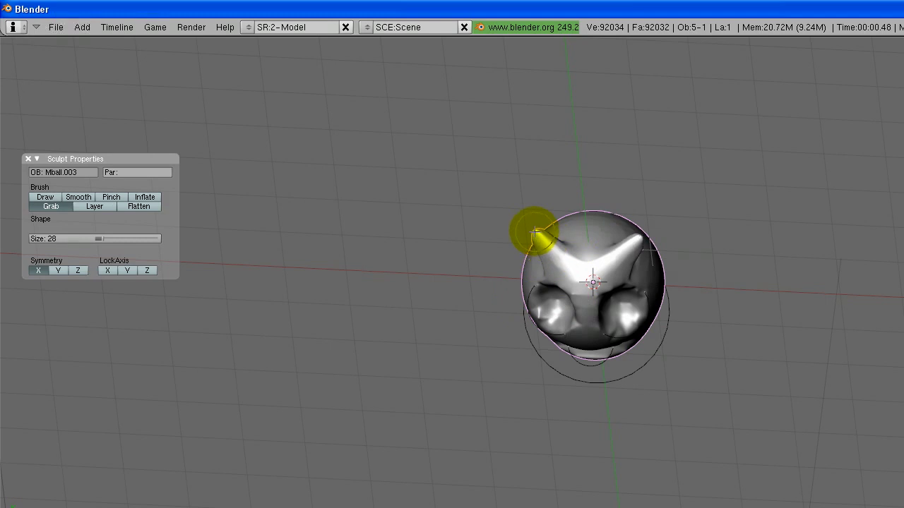
middle_drag(555, 258, 542, 186)
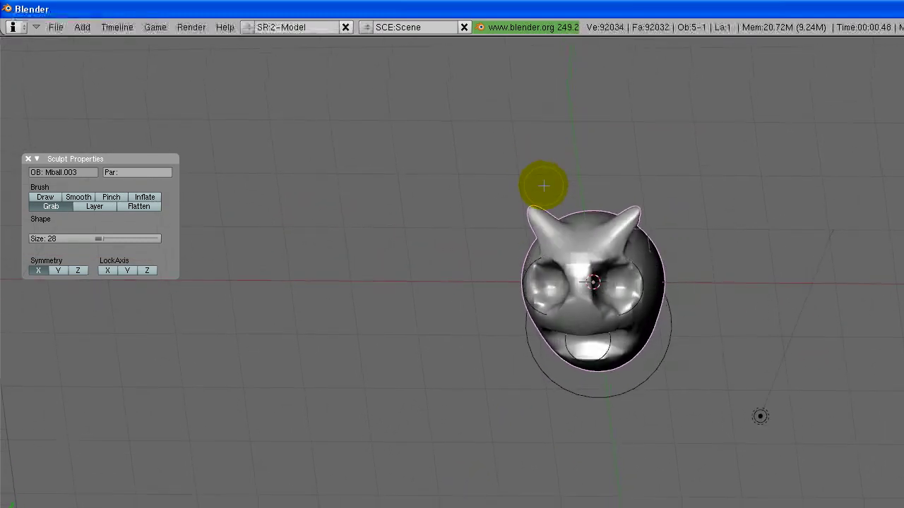
middle_drag(626, 252, 492, 258)
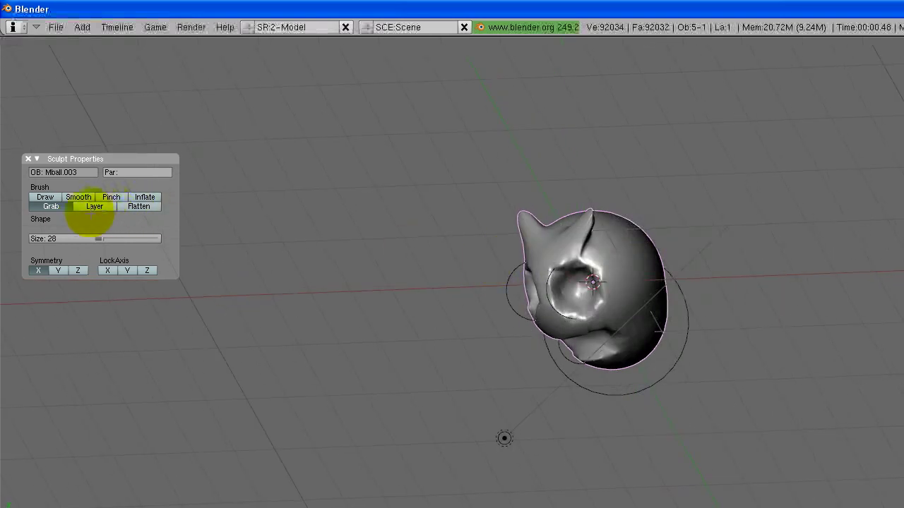
click(145, 197)
middle_drag(547, 322, 629, 314)
mouse_move(573, 319)
mouse_down()
mouse_move(568, 304)
mouse_move(569, 324)
mouse_up()
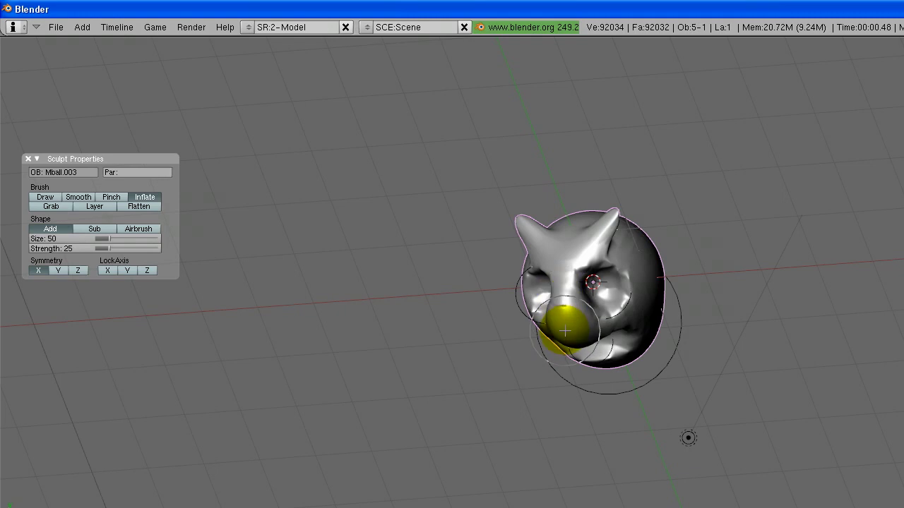
Use the Inflate brush in Sub mode at size 20 and strength 65 to carve a symmetrical pair of nostrils under the nose
middle_drag(578, 332, 524, 299)
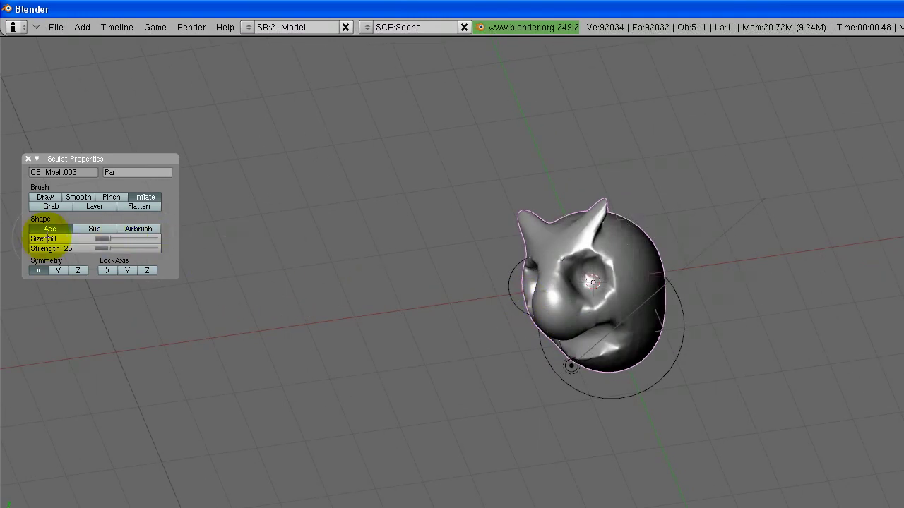
mouse_move(101, 238)
mouse_down()
mouse_move(69, 247)
mouse_move(252, 262)
mouse_move(125, 246)
mouse_move(134, 247)
mouse_up()
middle_drag(571, 365, 581, 44)
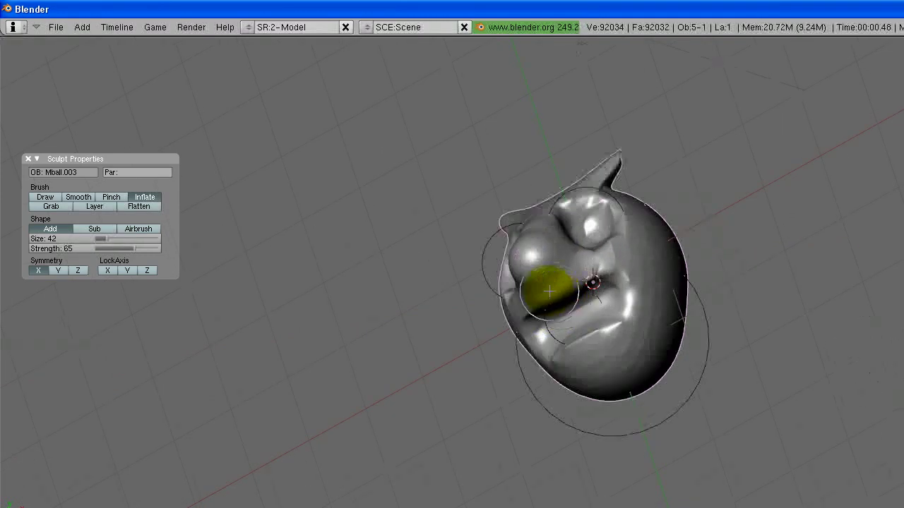
scroll(551, 291, up, 3)
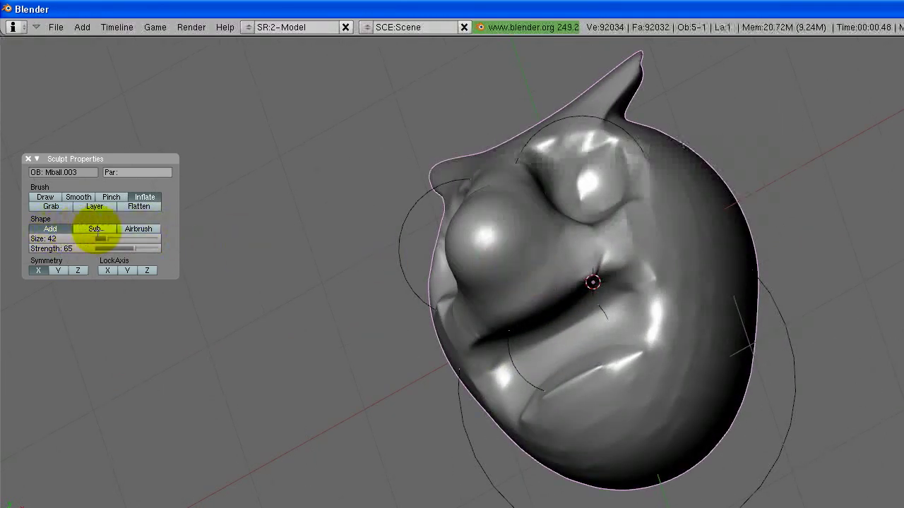
click(95, 229)
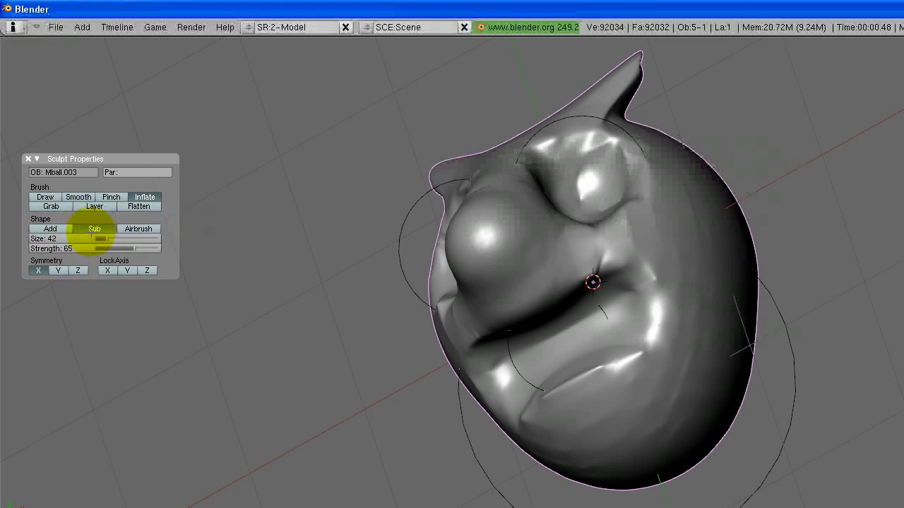
drag(104, 240, 98, 241)
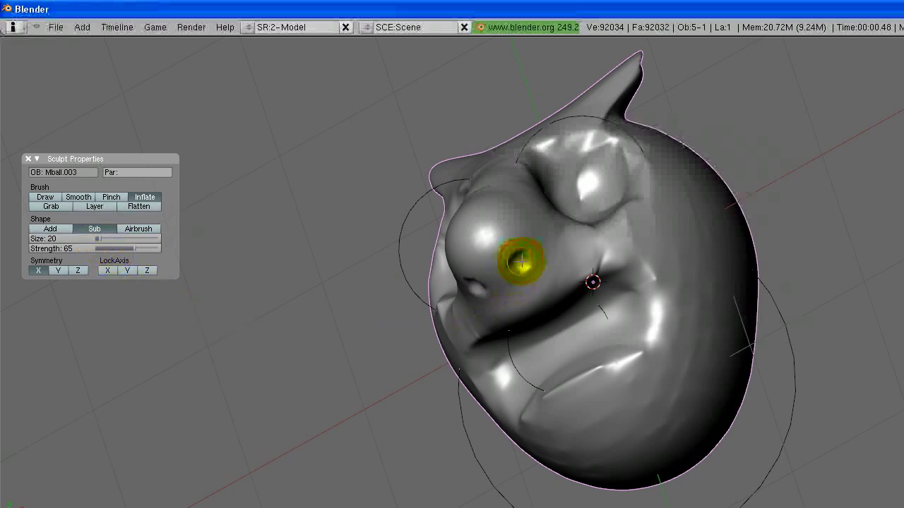
Smooth the surface around the eye sockets and nose with the Smooth brush at size 50 and strength 25
mouse_move(519, 263)
middle_down()
mouse_move(518, 238)
mouse_move(575, 210)
mouse_move(621, 270)
mouse_move(622, 347)
mouse_move(706, 343)
middle_up()
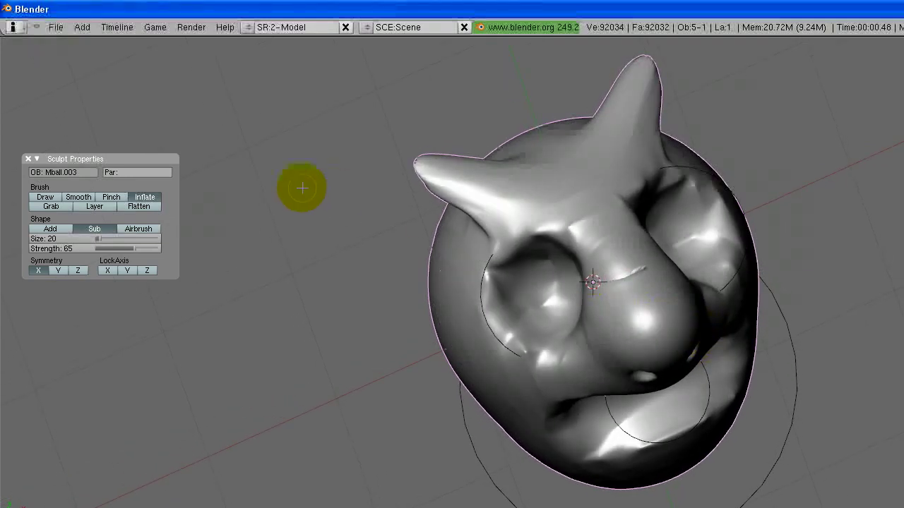
click(78, 197)
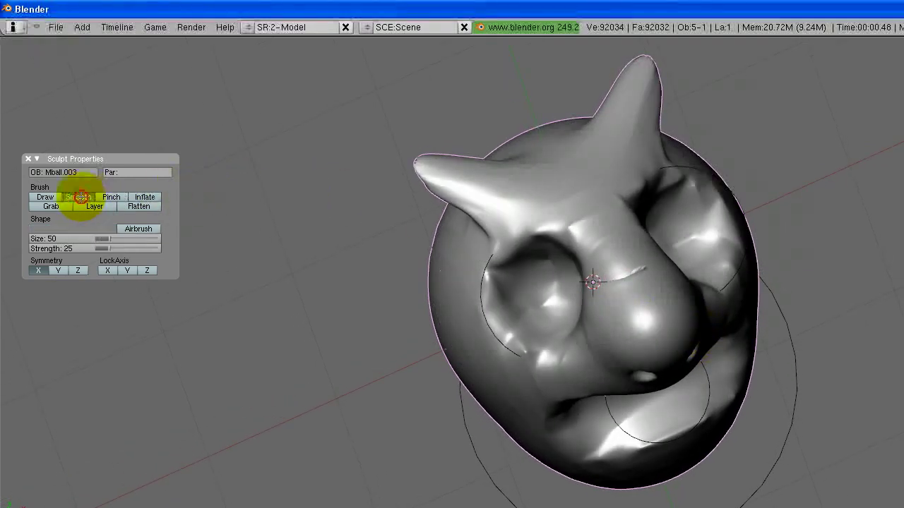
mouse_move(490, 344)
mouse_down()
mouse_move(565, 359)
mouse_move(530, 348)
mouse_move(500, 298)
mouse_move(508, 250)
mouse_up()
mouse_move(594, 253)
mouse_down()
mouse_move(641, 262)
mouse_move(620, 266)
mouse_move(638, 302)
mouse_up()
mouse_move(510, 304)
middle_down()
mouse_move(530, 262)
mouse_move(498, 303)
middle_up()
mouse_move(629, 314)
mouse_down()
mouse_move(631, 293)
mouse_move(605, 326)
mouse_move(626, 323)
mouse_move(662, 367)
mouse_move(649, 393)
mouse_up()
Build up symmetrical brow ridges above the eye sockets with the Draw brush in Add mode at size 50 and strength 25
click(51, 207)
click(45, 197)
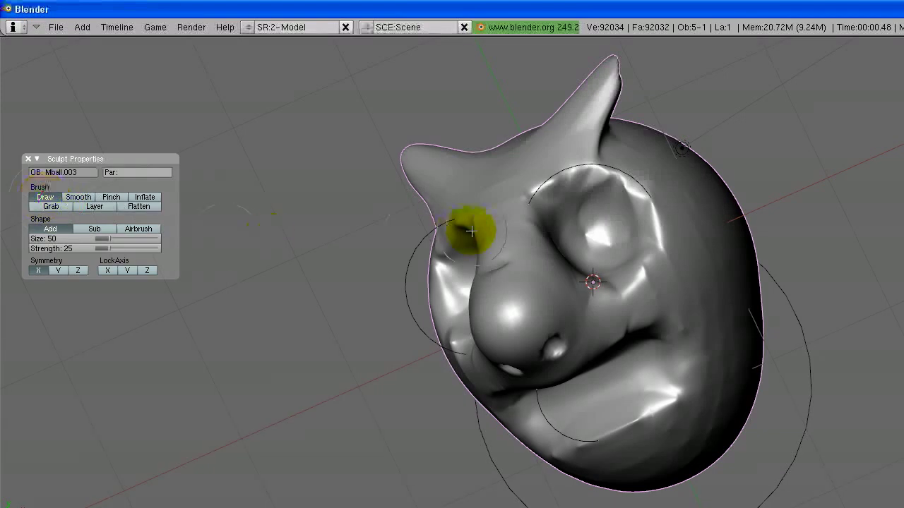
middle_drag(505, 226, 551, 302)
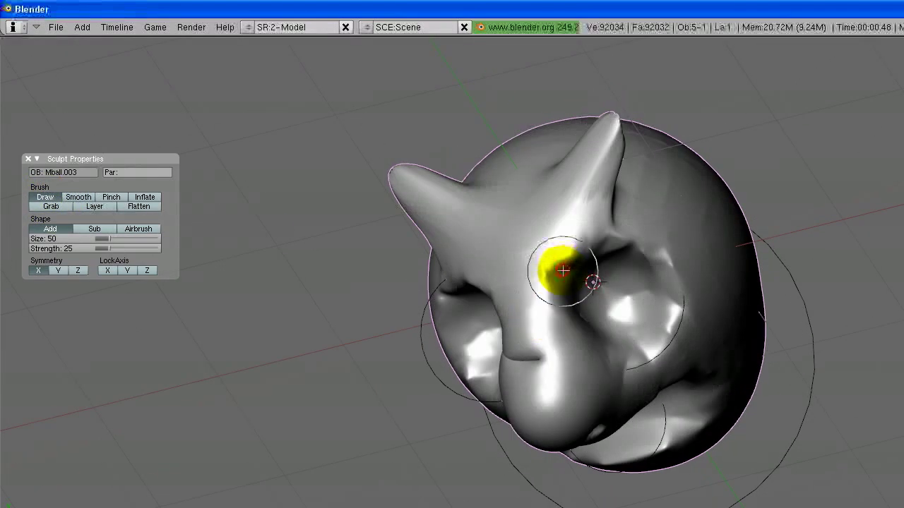
mouse_move(605, 247)
mouse_down()
mouse_move(638, 246)
mouse_move(561, 269)
mouse_move(627, 247)
mouse_move(584, 258)
mouse_move(605, 249)
mouse_up()
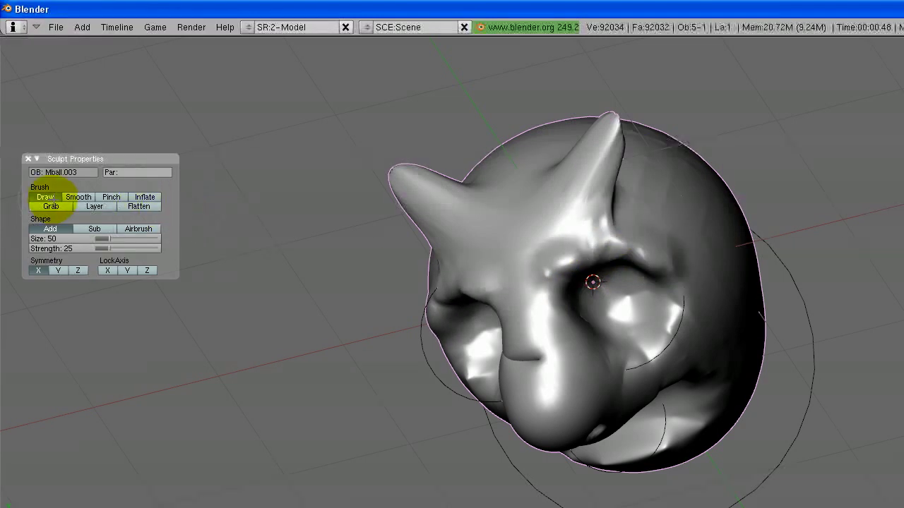
Soften the brow ridges with the Smooth brush at size 50 and strength 25, and check the head from several angles
click(79, 197)
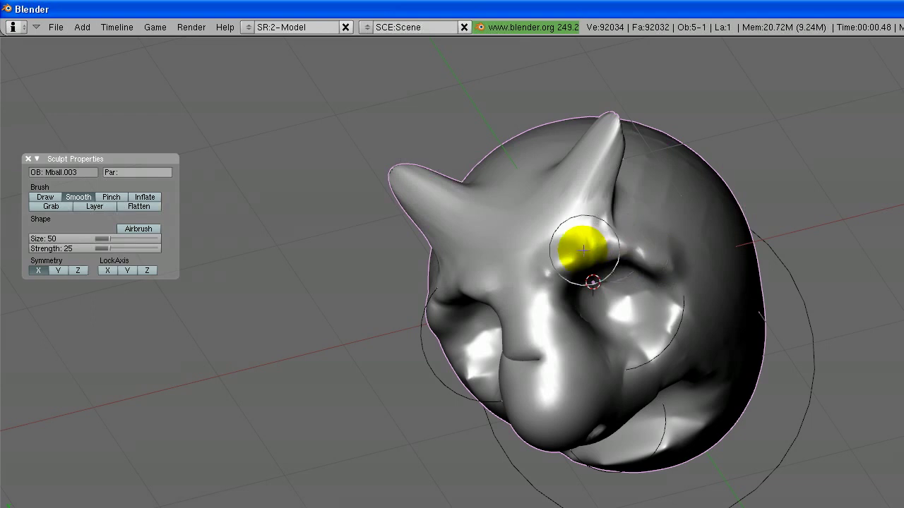
middle_drag(625, 241, 541, 297)
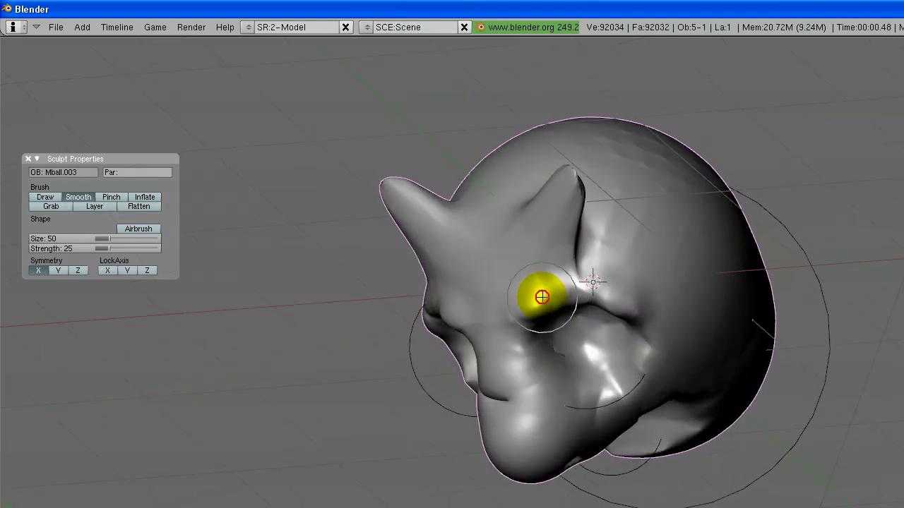
middle_drag(629, 313, 607, 219)
middle_drag(511, 303, 738, 283)
middle_drag(686, 306, 629, 332)
scroll(628, 331, down, 2)
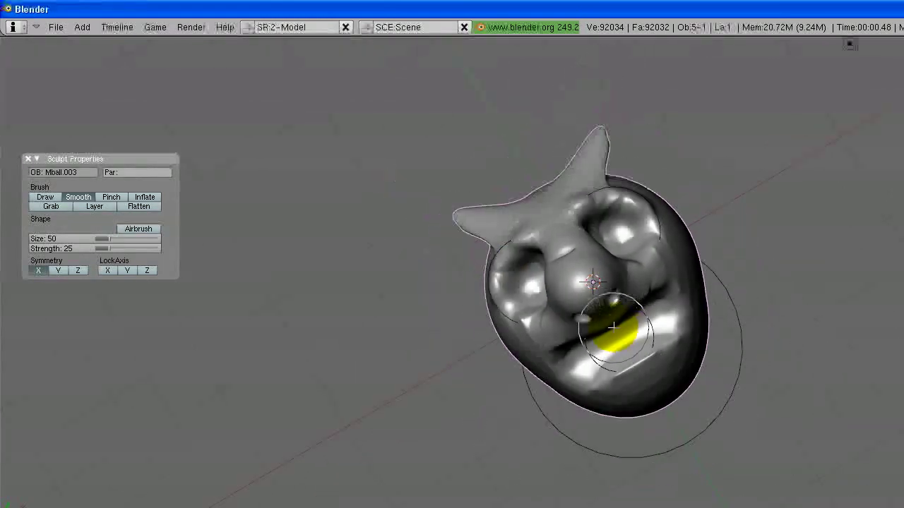
scroll(613, 327, down, 3)
mouse_move(613, 326)
middle_down()
mouse_move(595, 238)
mouse_move(601, 330)
middle_up()
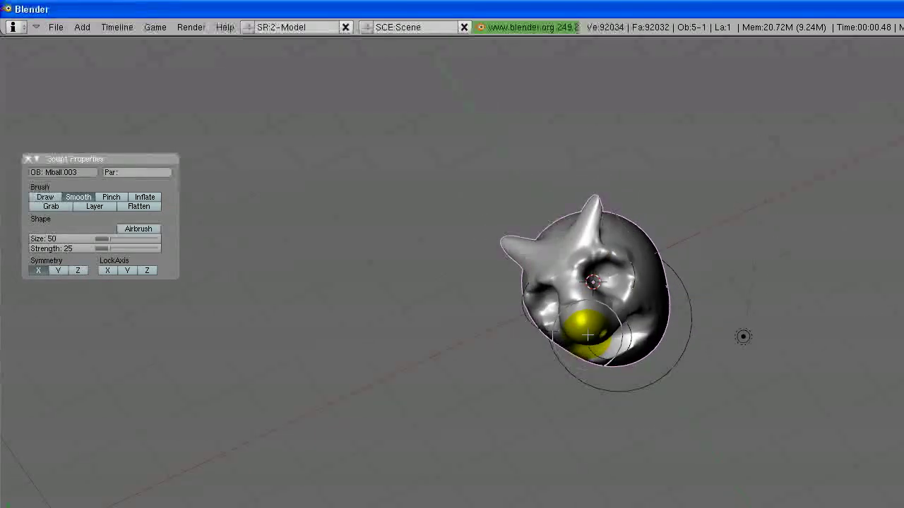